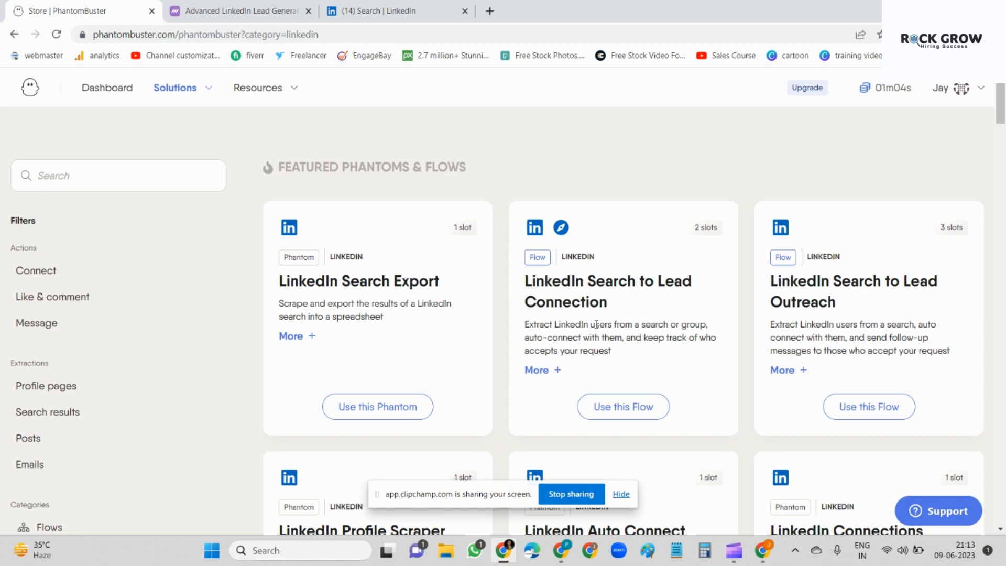
- Review the Import Leads and Create a Sequence sections on Dripify's drip campaigns feature page
left_click(244, 11)
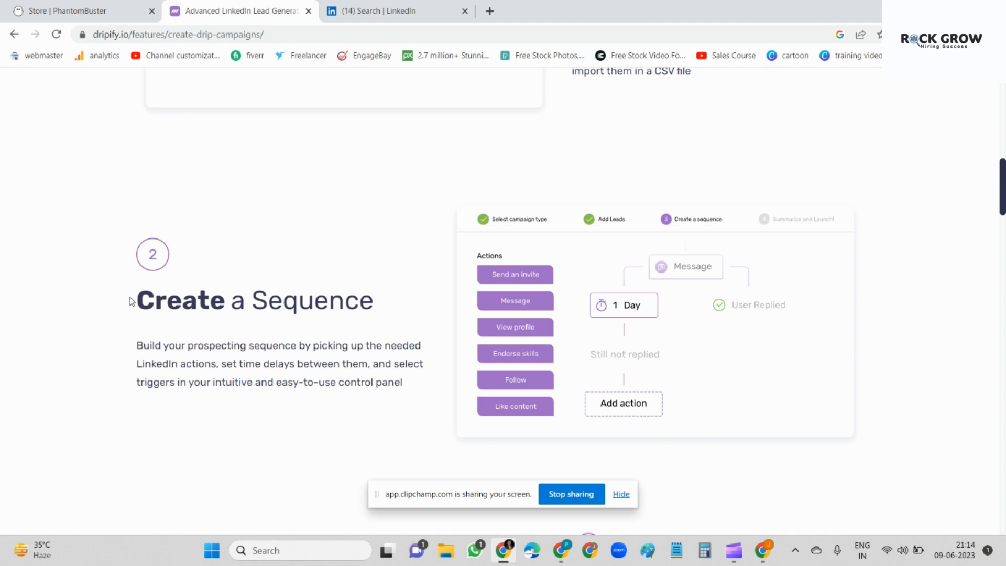
left_click_drag(134, 299, 365, 295)
left_click(365, 295)
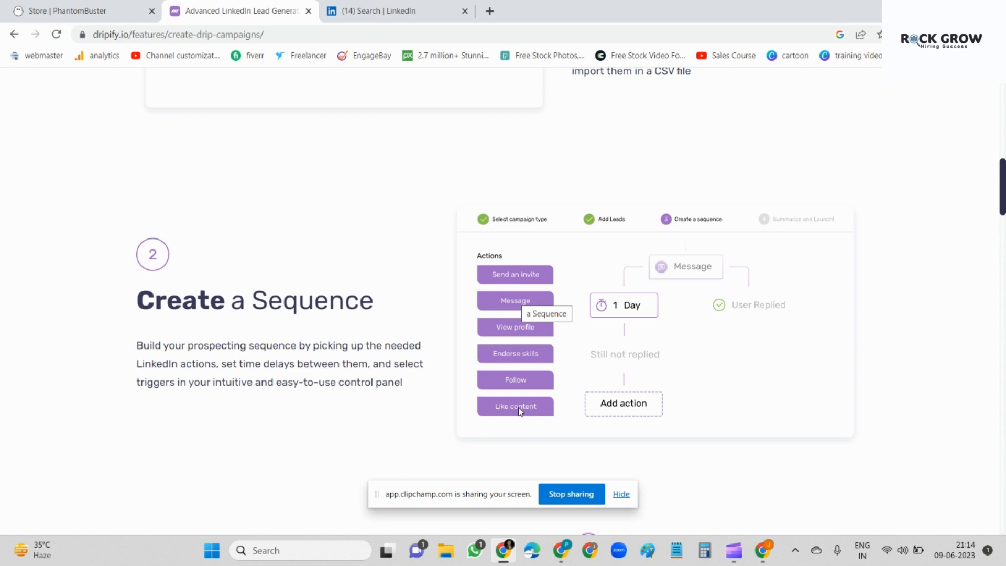
scroll(519, 410, "up", 5)
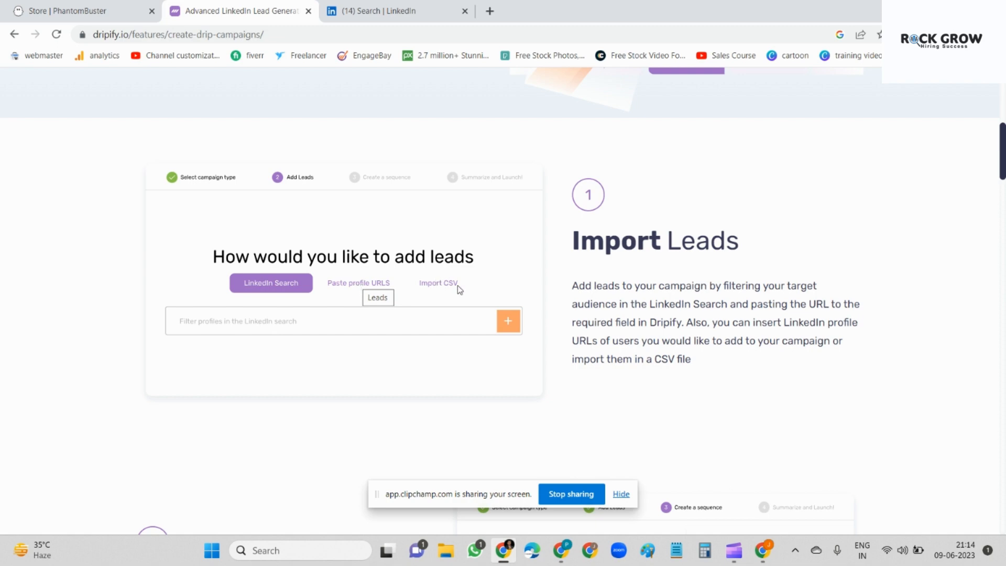
scroll(657, 298, "down", 1)
scroll(657, 298, "down", 5)
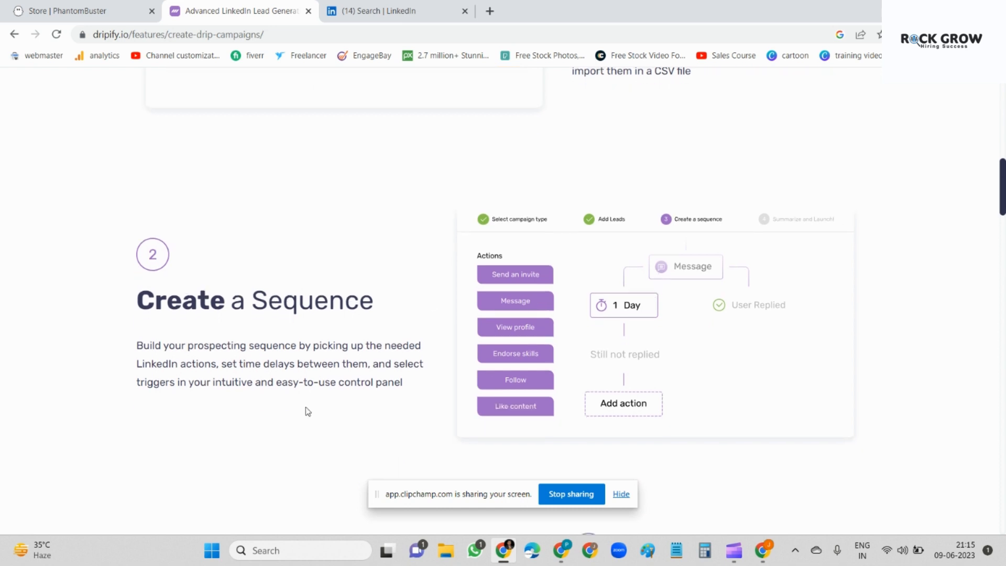
- Examine the Summarize and Launch section, including the campaign limits, automation scheduler and integration details
scroll(308, 411, "down", 4)
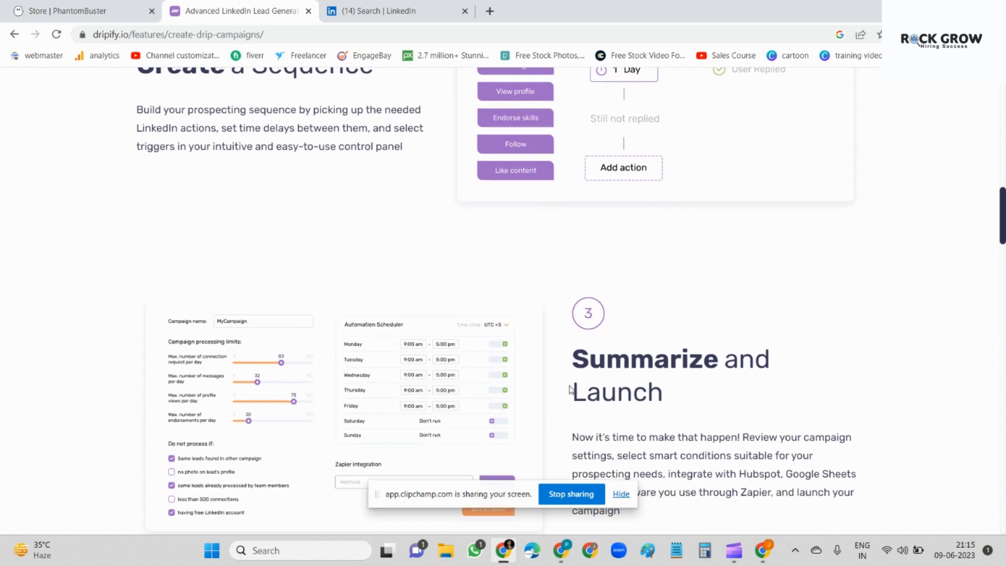
scroll(223, 366, "up", 3, "ctrl")
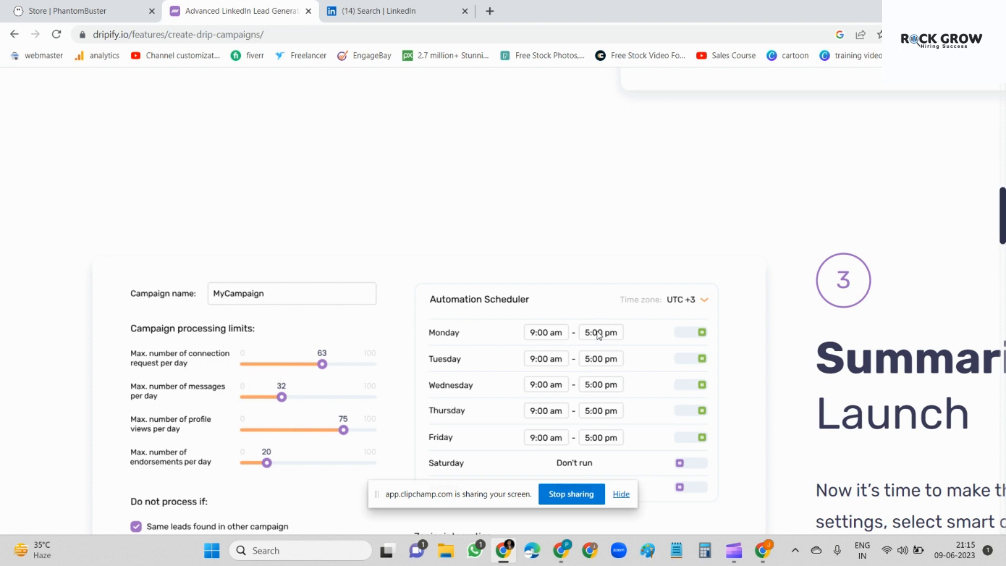
scroll(581, 302, "down", 3, "ctrl")
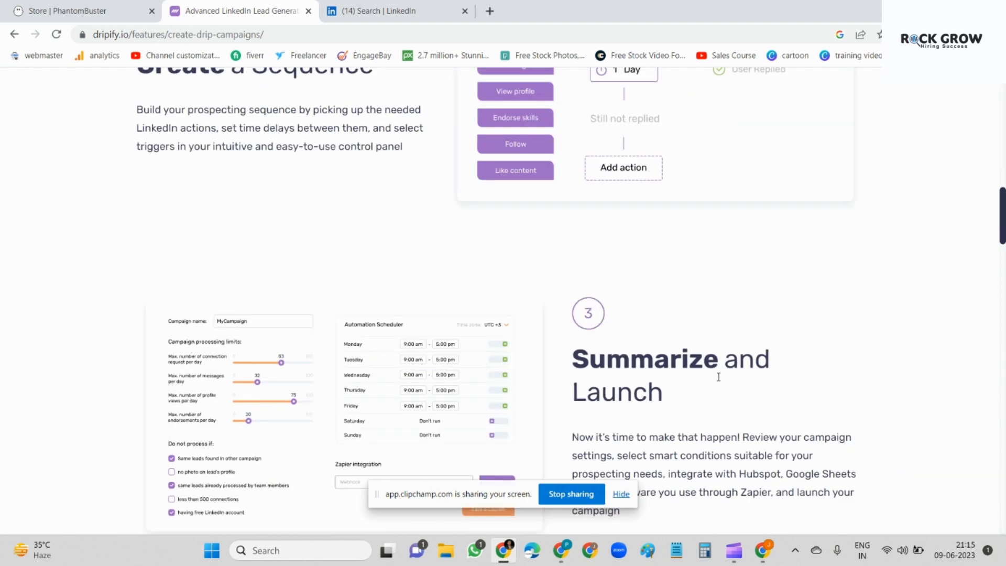
scroll(731, 385, "down", 1)
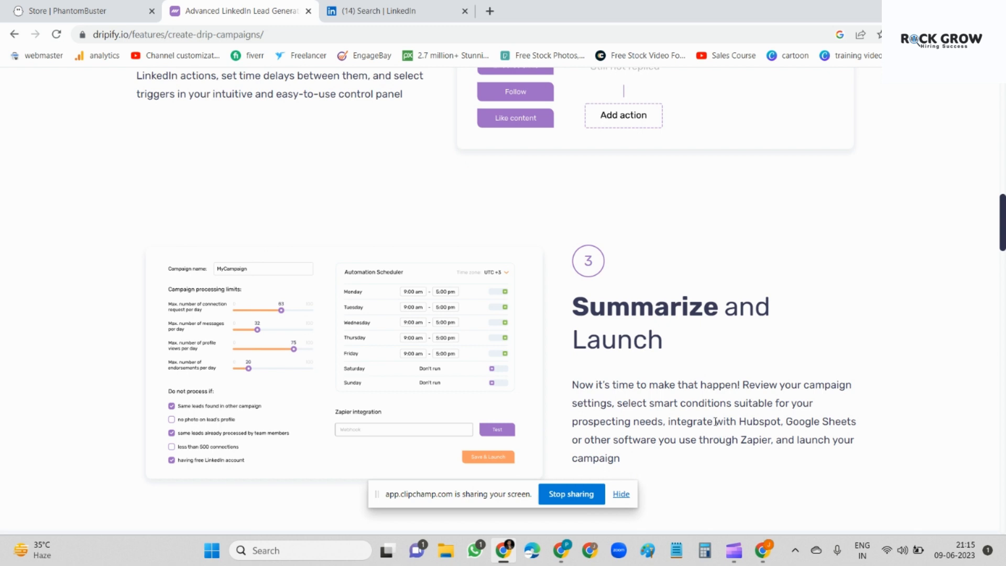
left_click_drag(716, 422, 771, 434)
left_click(771, 437)
left_click_drag(739, 423, 777, 422)
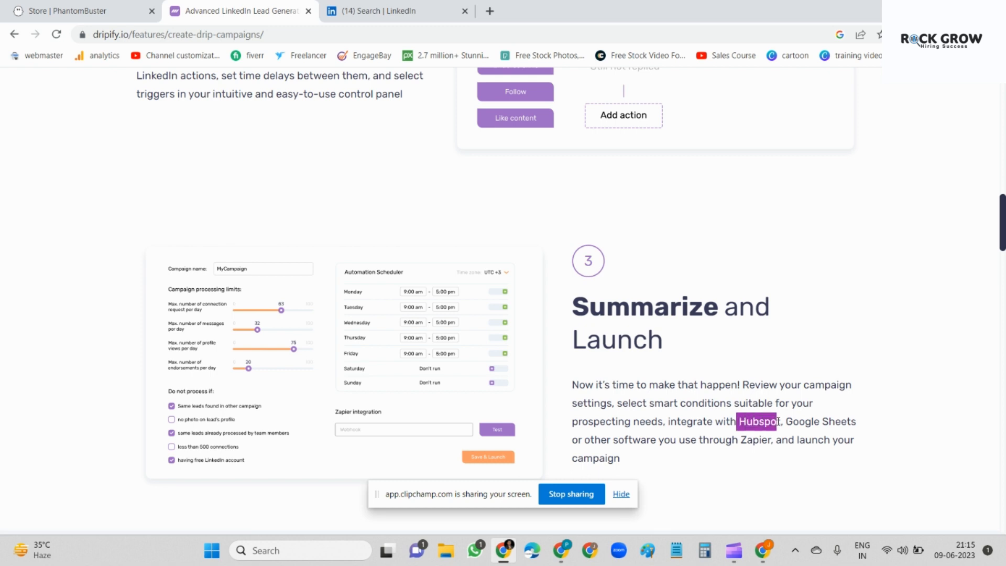
left_click(725, 385)
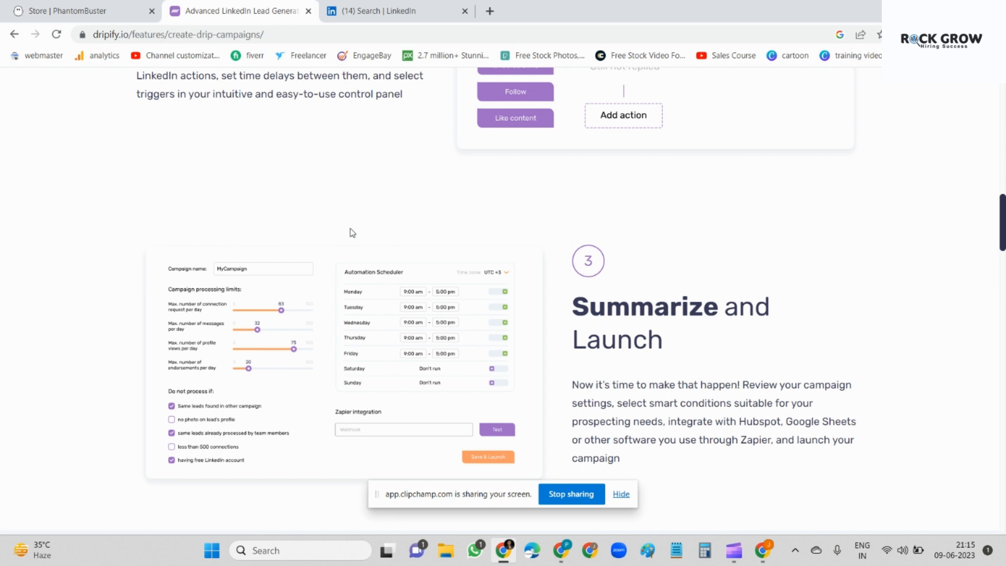
- Switch to the Sales Navigator lead search and compare it with the regular LinkedIn search results
left_click(563, 560)
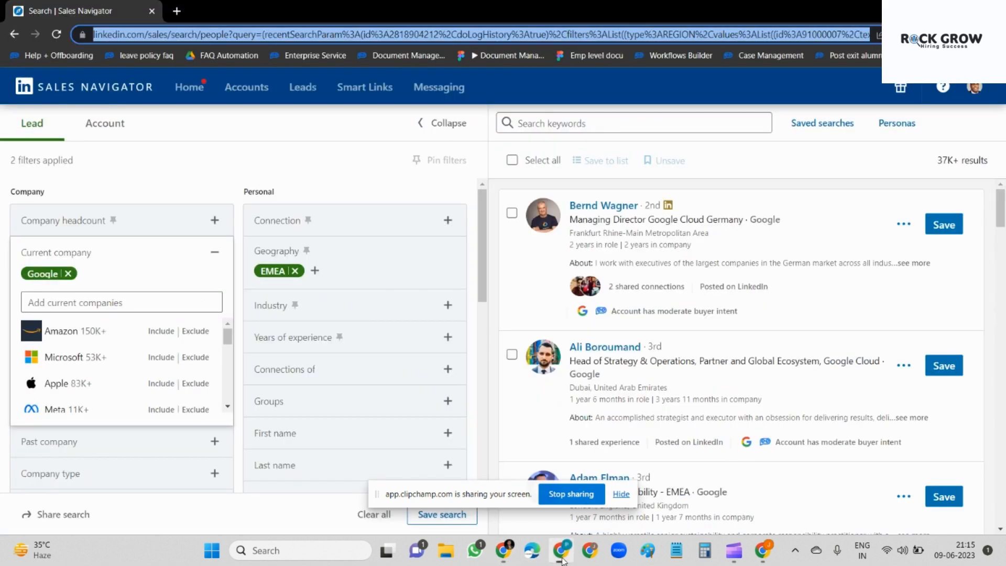
left_click(332, 149)
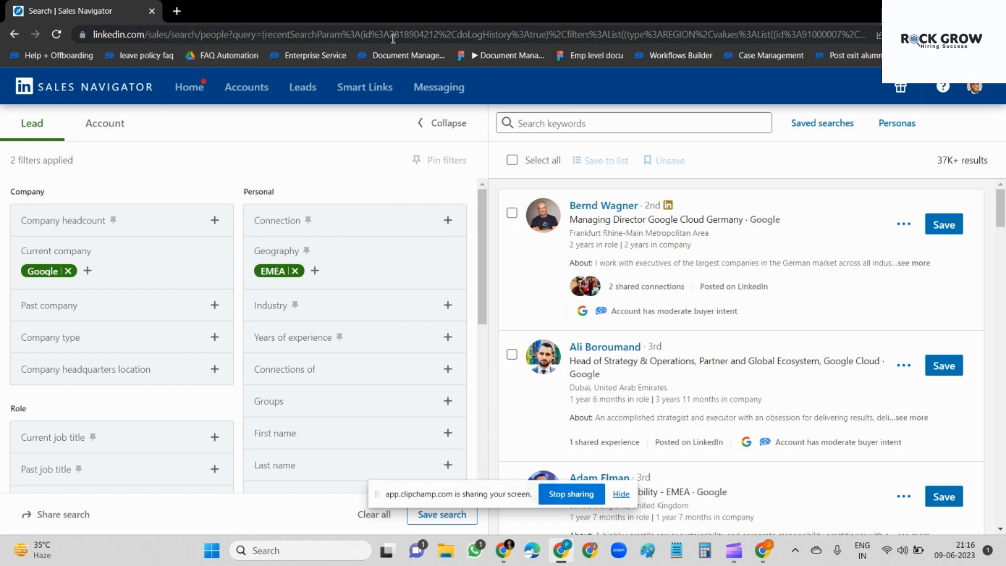
key("alt+Tab")
left_click(371, 9)
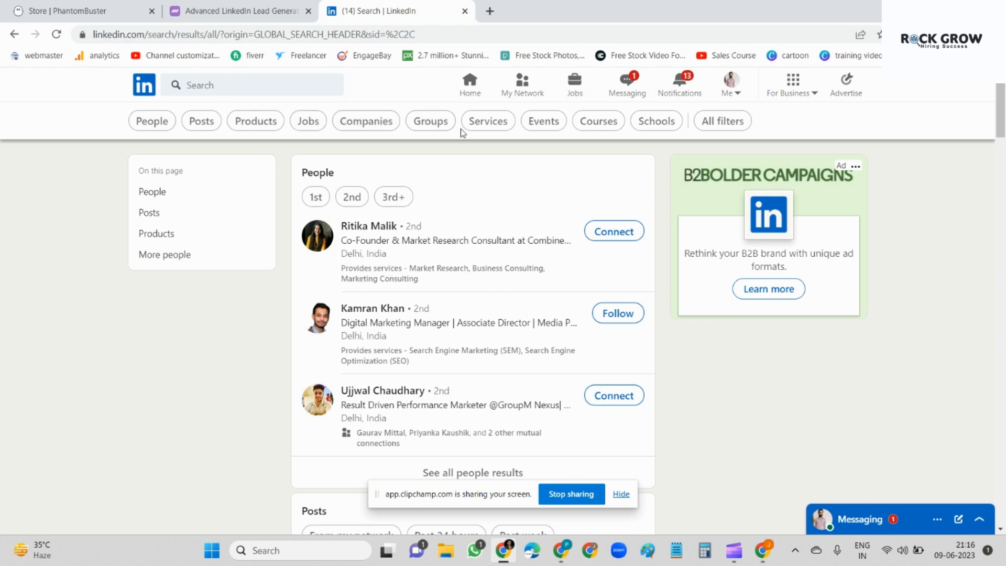
- Copy the URL of the Sales Navigator lead search filtered by company Google and geography EMEA
key("alt+Tab")
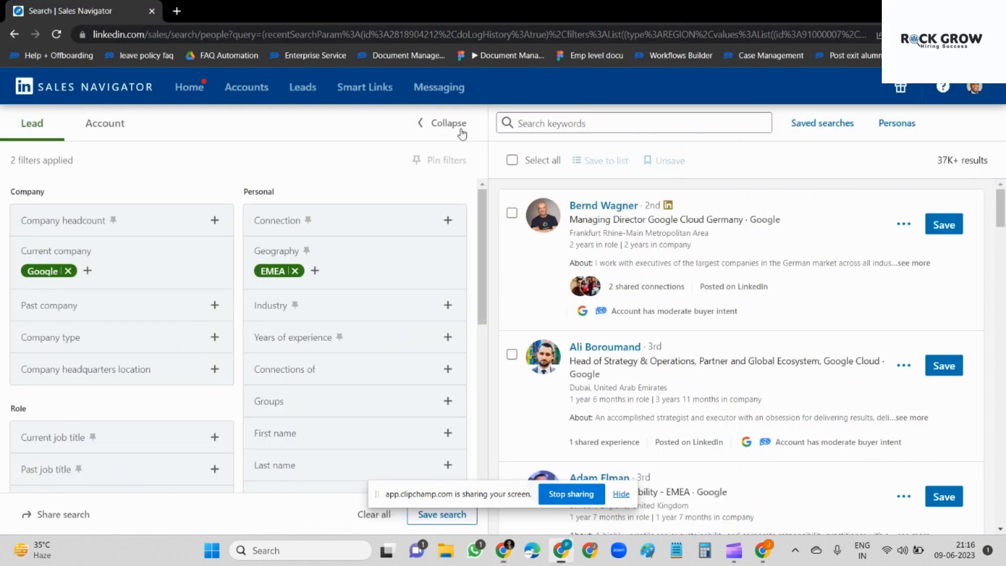
left_click(362, 35)
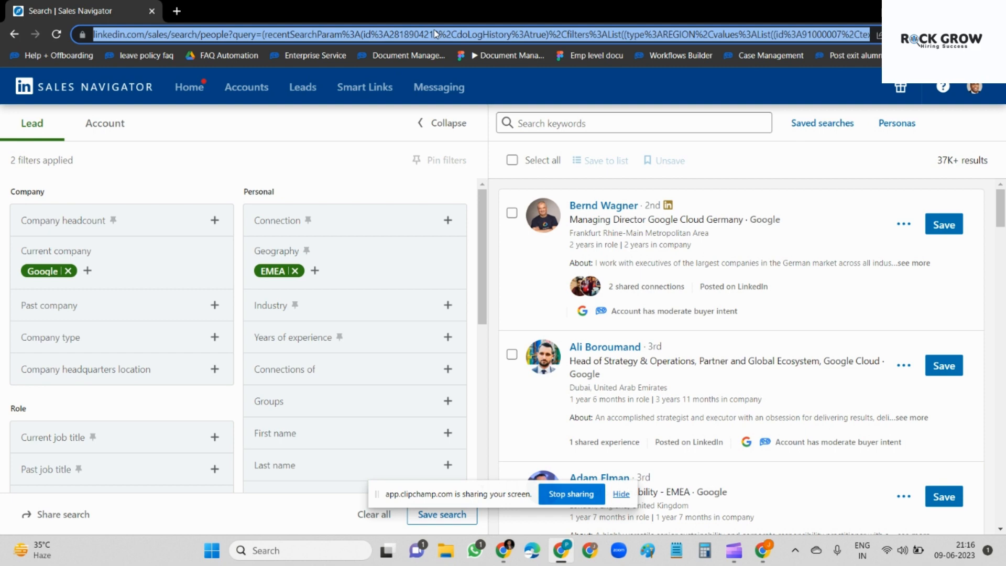
key("alt+Tab")
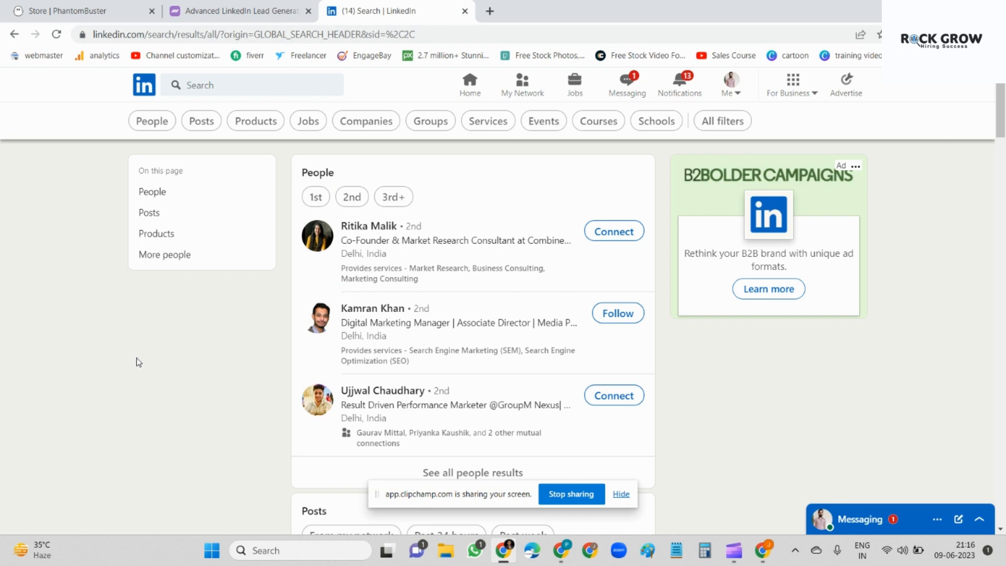
key("alt+Tab")
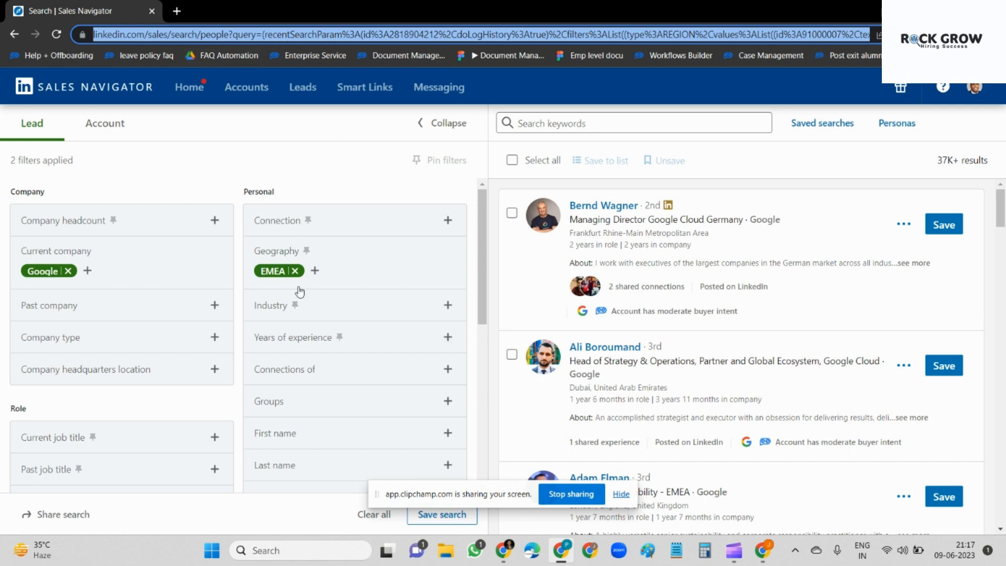
- Switch to PhantomBuster and show its solutions for Sales Navigator
key("alt+Tab")
left_click(134, 7)
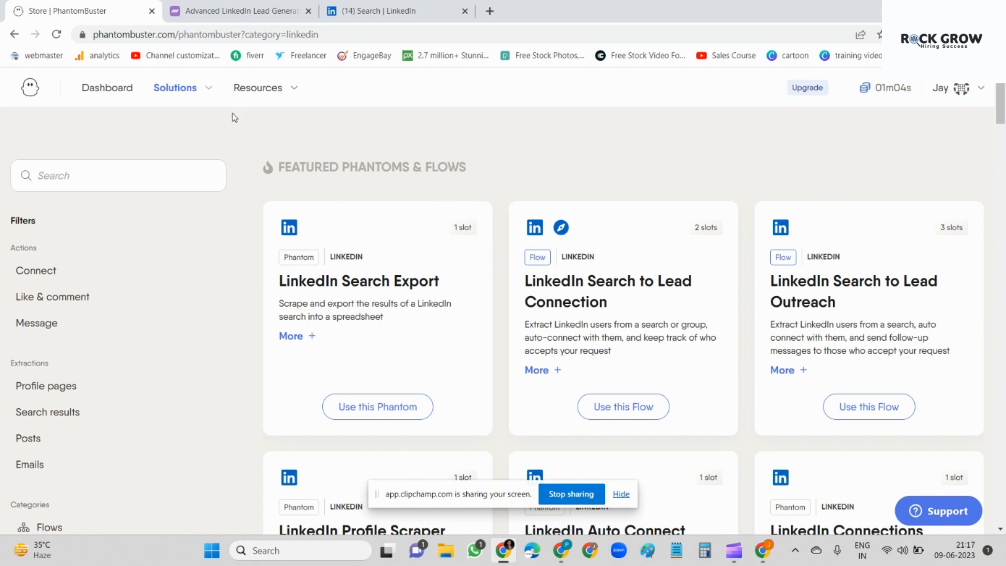
left_click(188, 98)
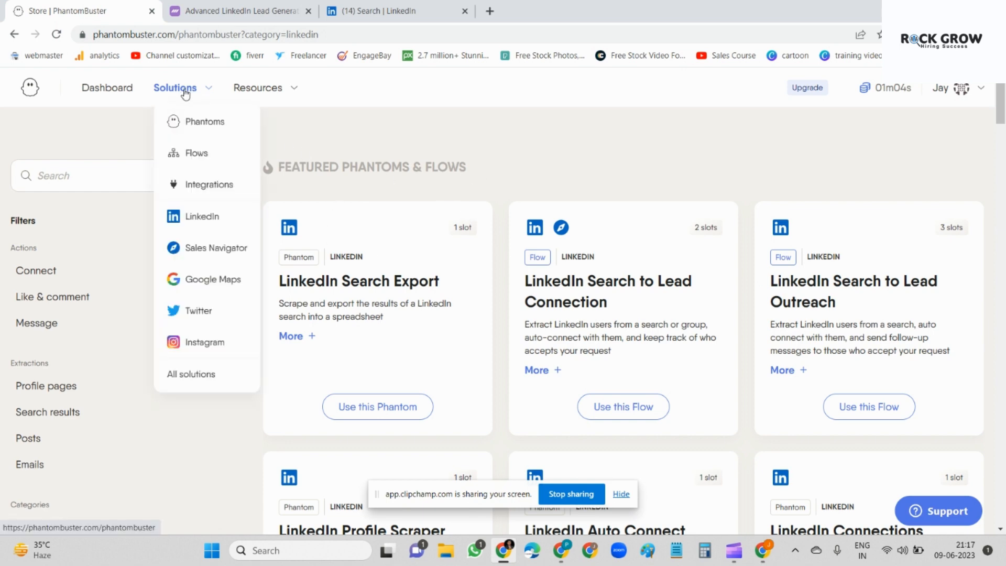
left_click(202, 248)
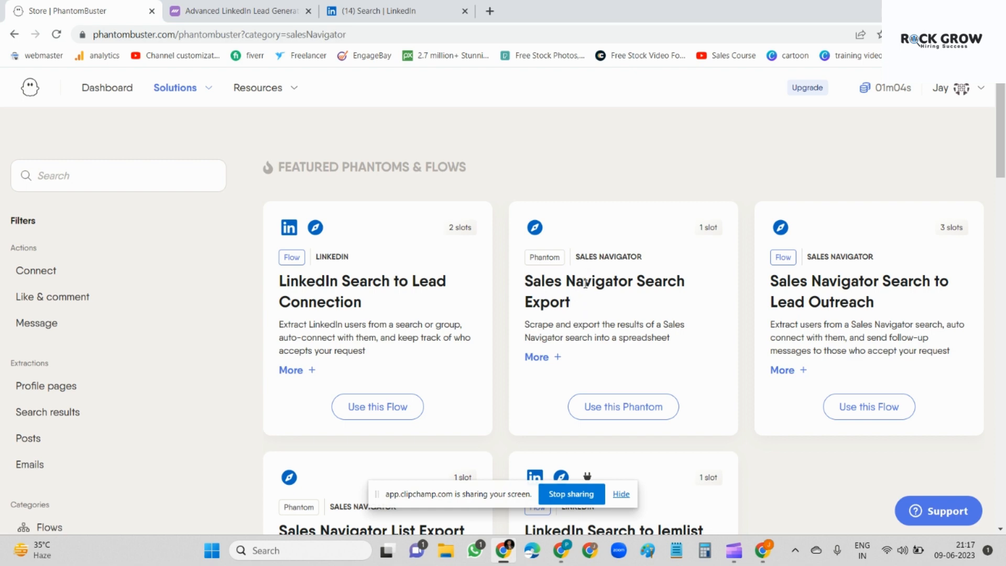
- Switch to the Dripify dashboard and start a new campaign from the campaigns list
left_click(565, 553)
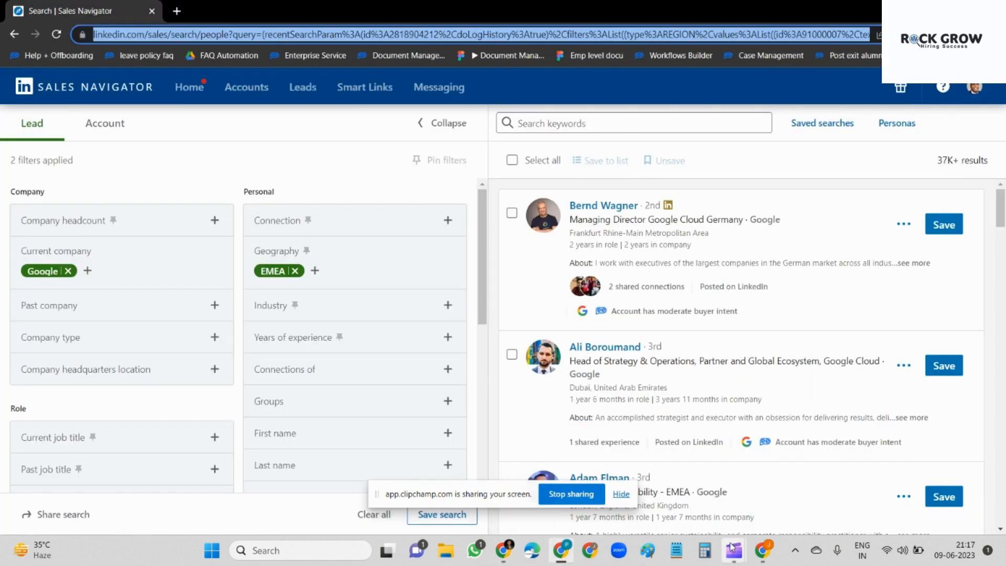
left_click(762, 550)
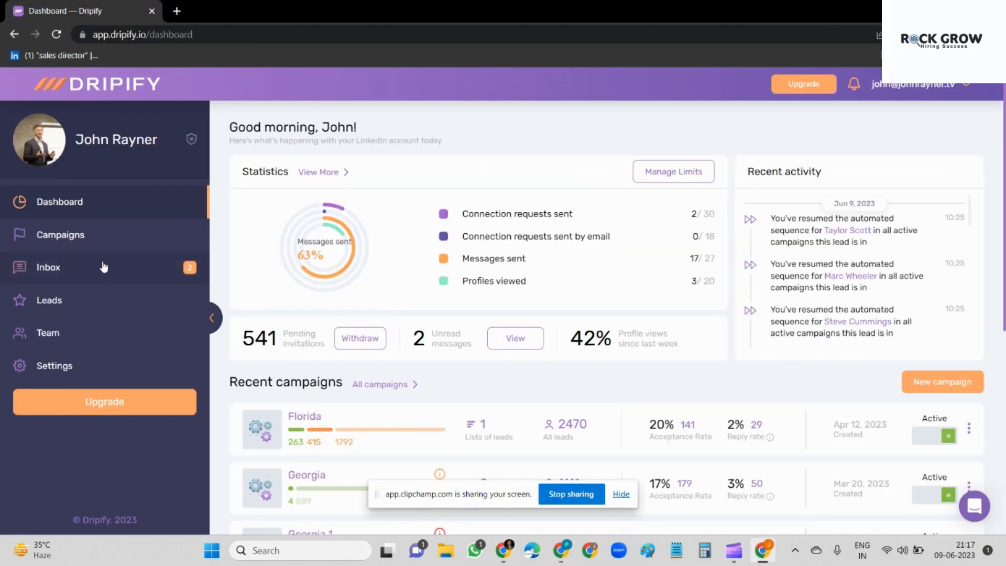
left_click(100, 241)
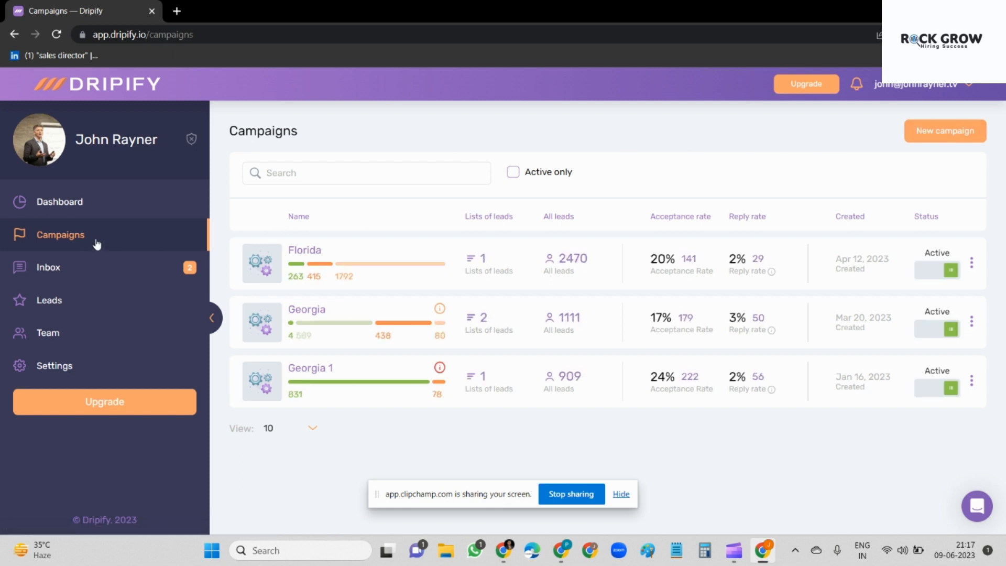
left_click(941, 134)
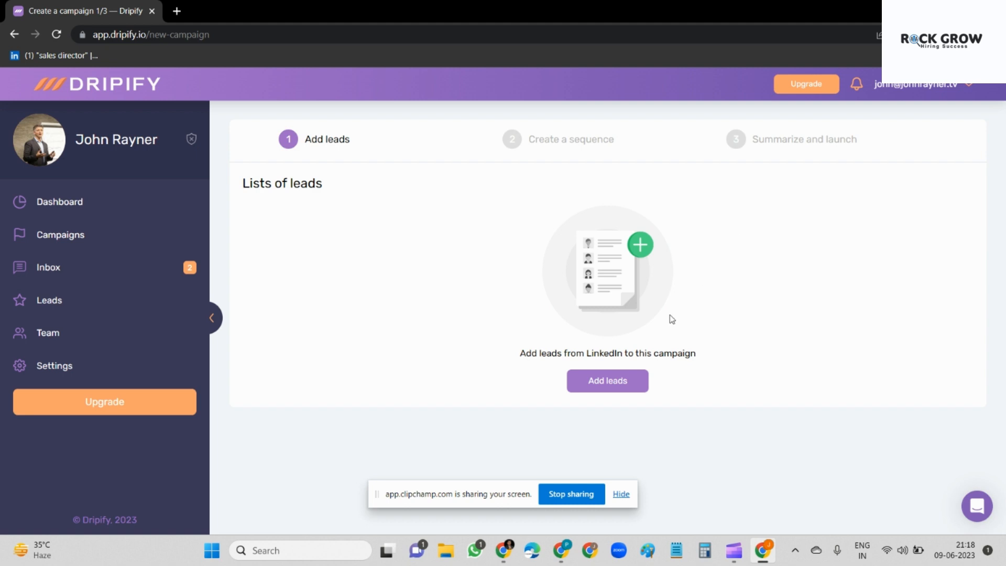
- Create a lead list named search 1 from the copied Sales Navigator search URL, adding the maximum number of users
left_click(623, 377)
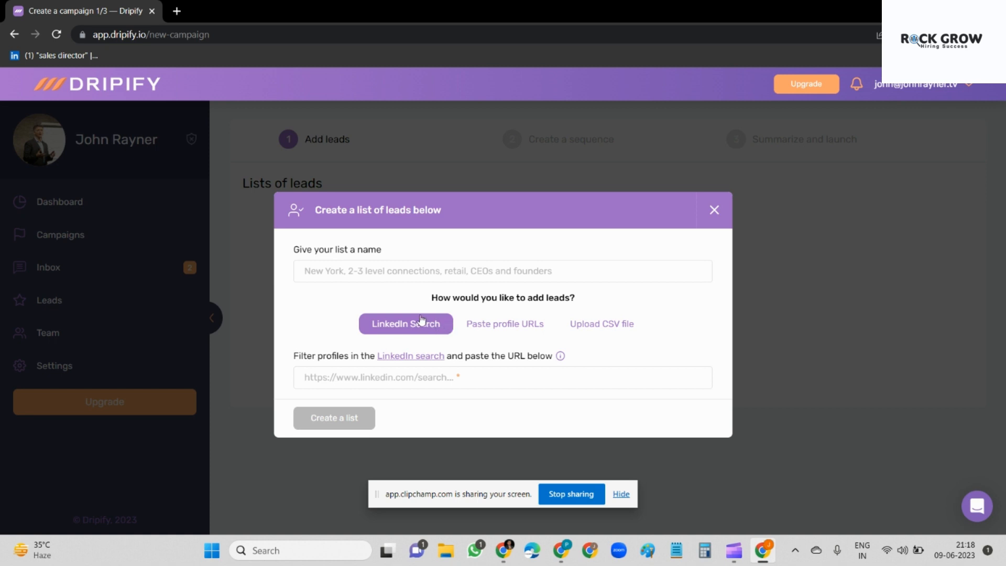
left_click(379, 270)
type("search 1")
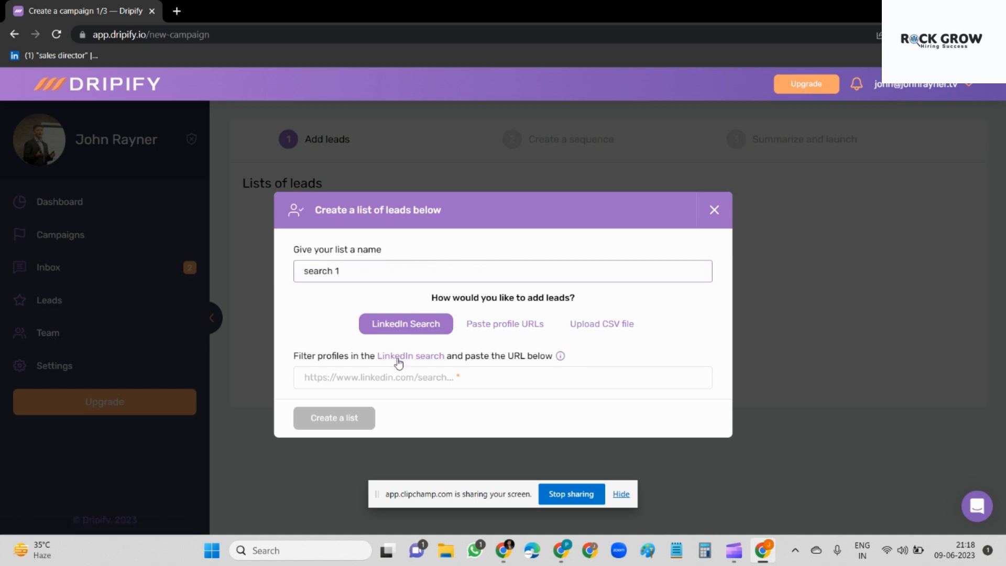
left_click(422, 381)
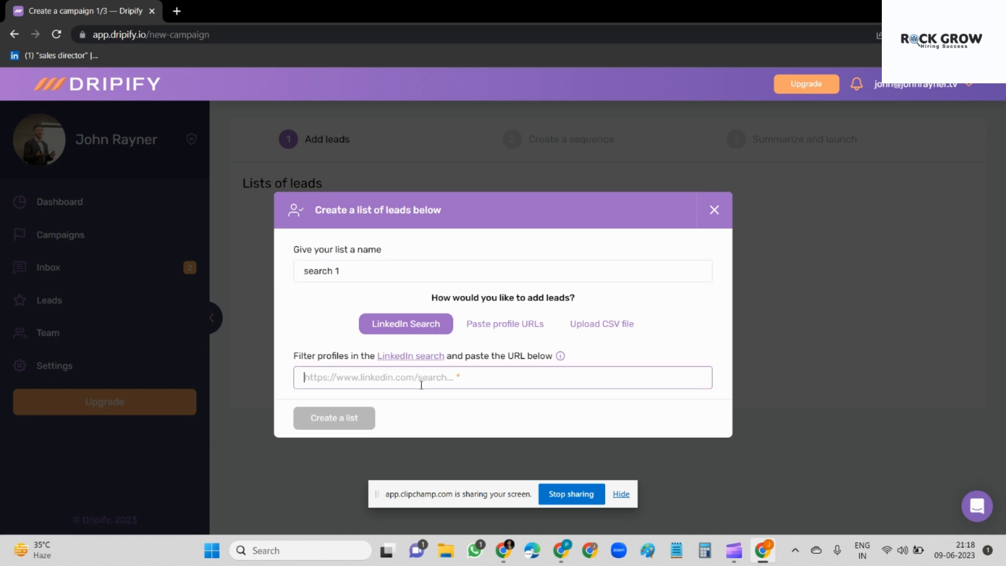
key("ctrl+v")
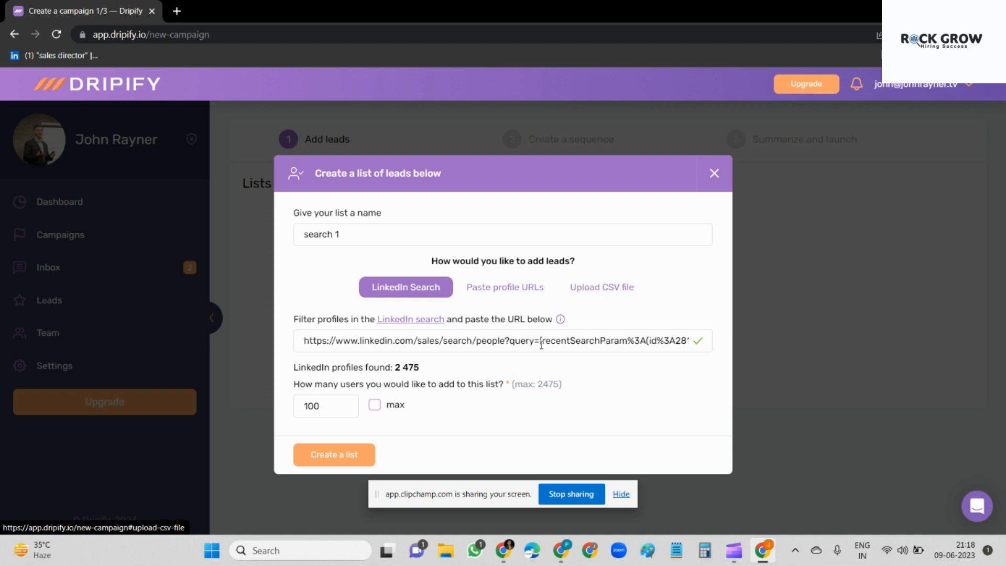
left_click(374, 405)
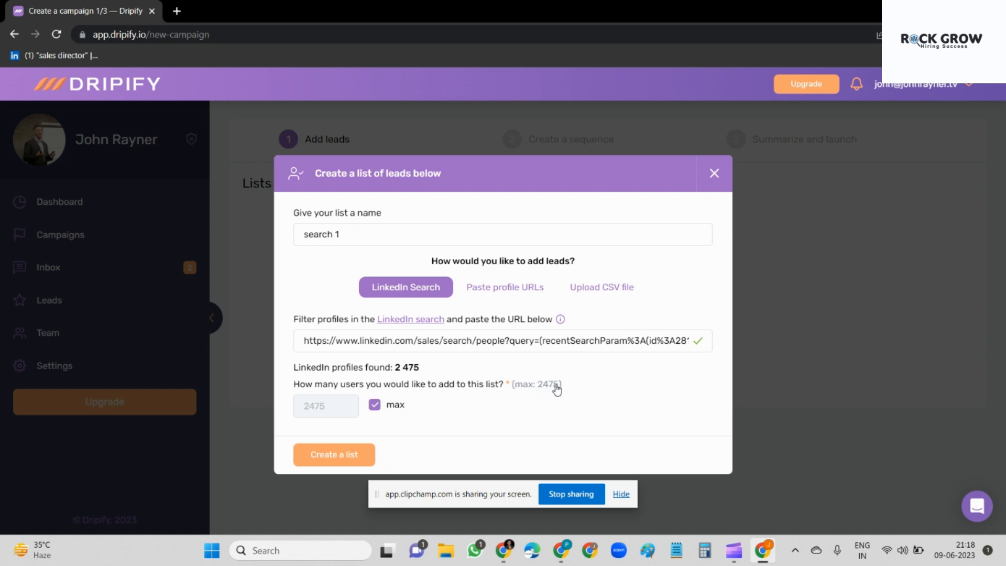
left_click(355, 452)
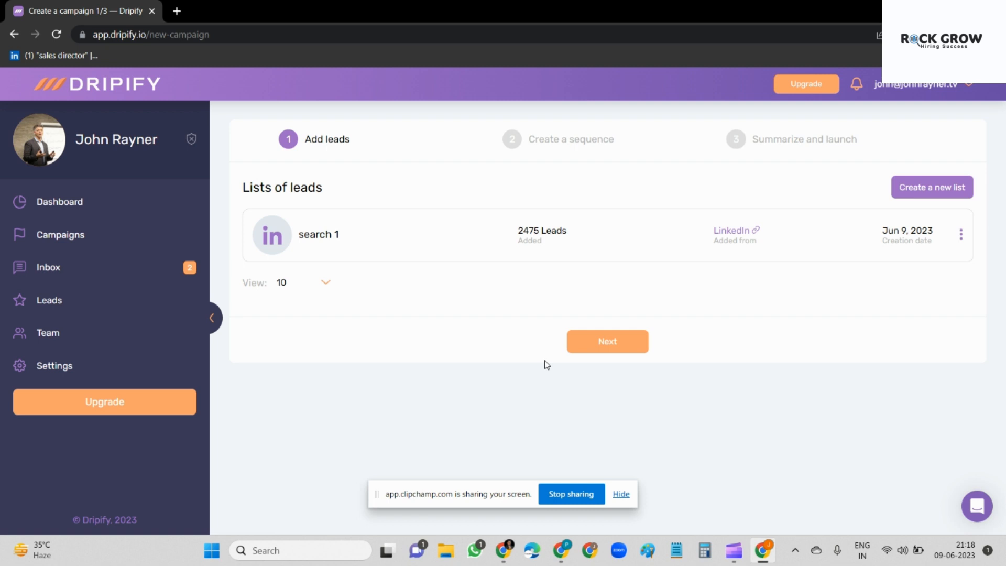
- Proceed to sequence creation and choose the Custom Campaign template, hiding the screen-sharing notice
left_click(607, 341)
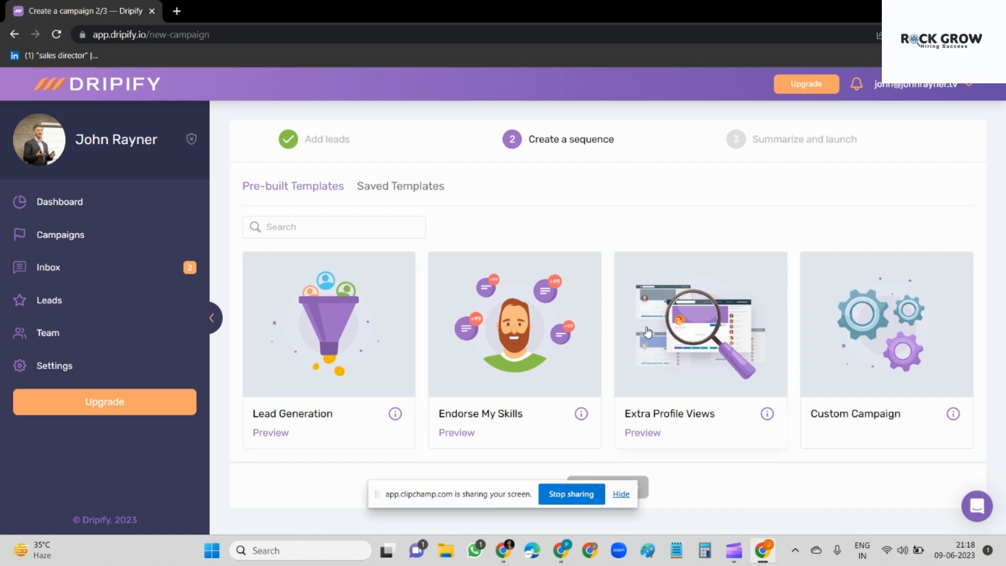
left_click(883, 351)
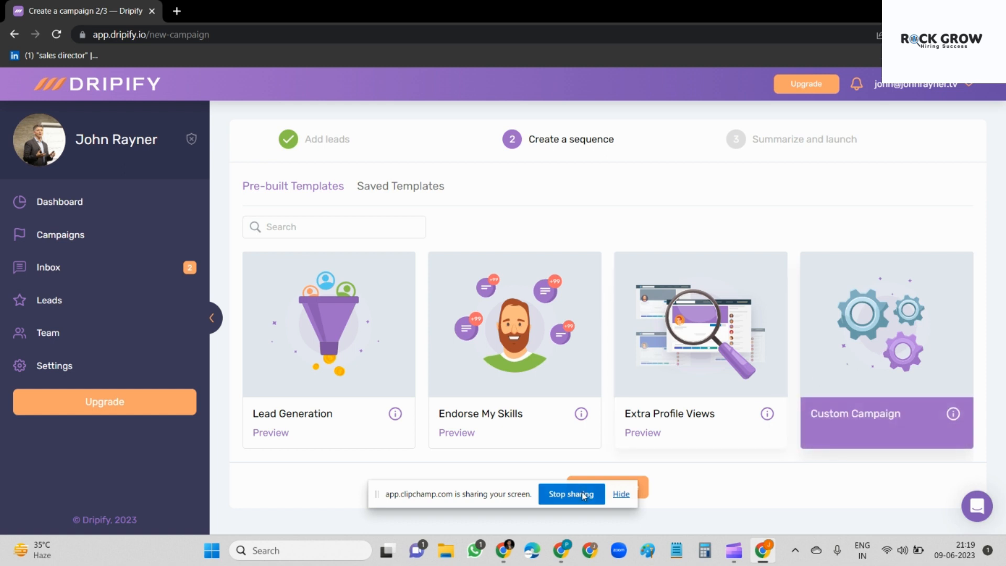
left_click(622, 494)
left_click(626, 484)
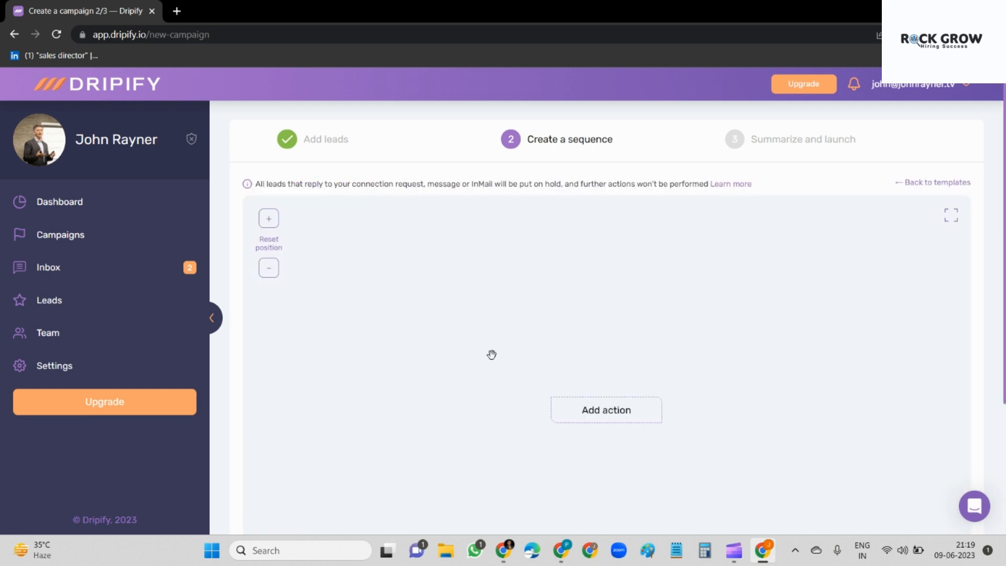
- Add a Send an invite action as the first action of the campaign sequence
left_click(600, 407)
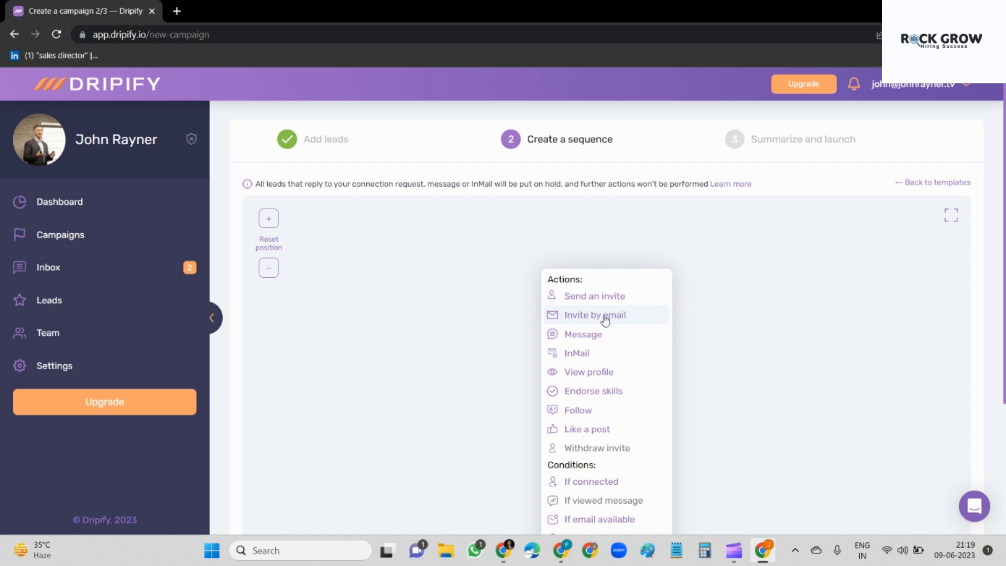
left_click(589, 296)
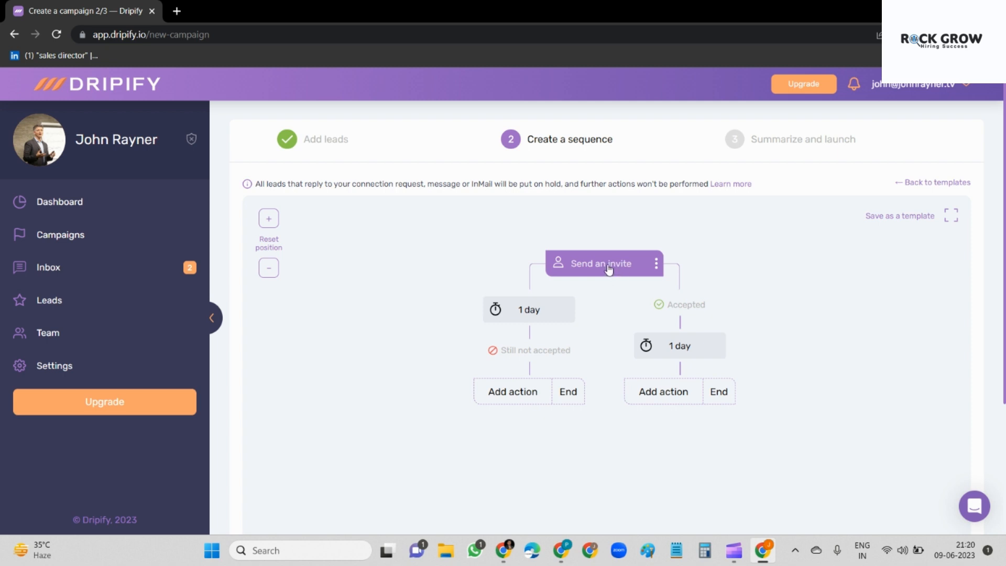
- Replace the Send an invite action at the start of the sequence with an Invite by email action
left_click(656, 264)
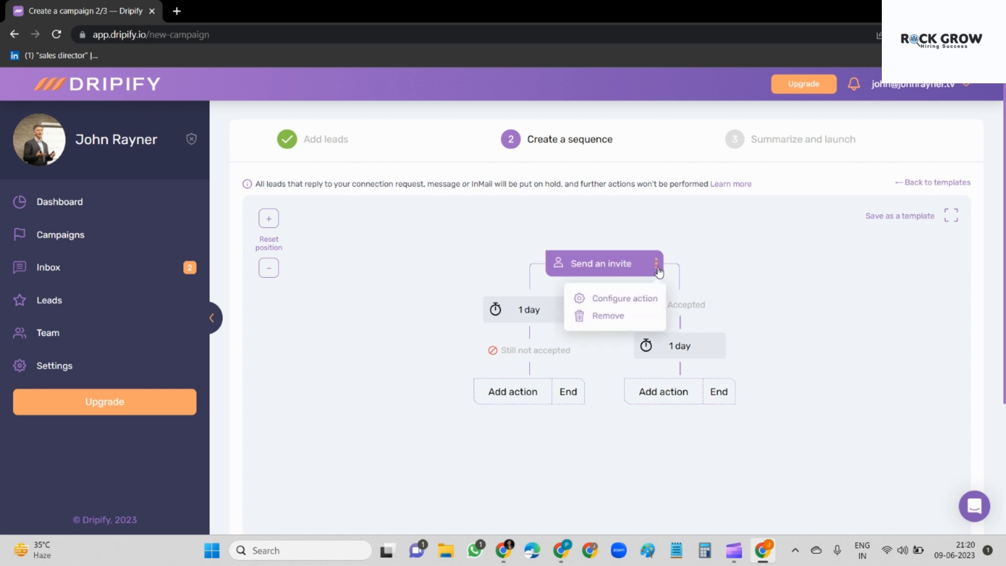
left_click(611, 318)
left_click(612, 409)
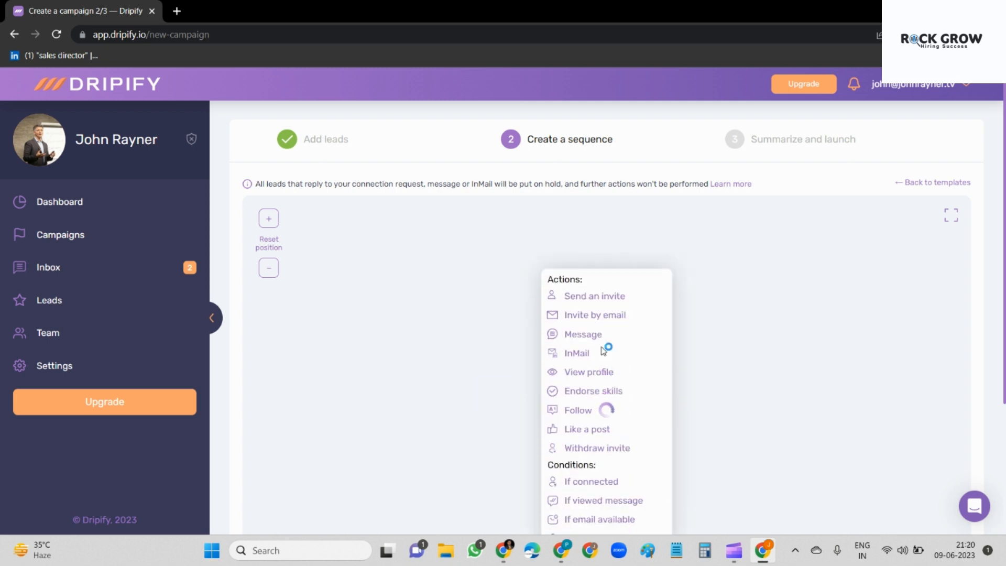
left_click(603, 317)
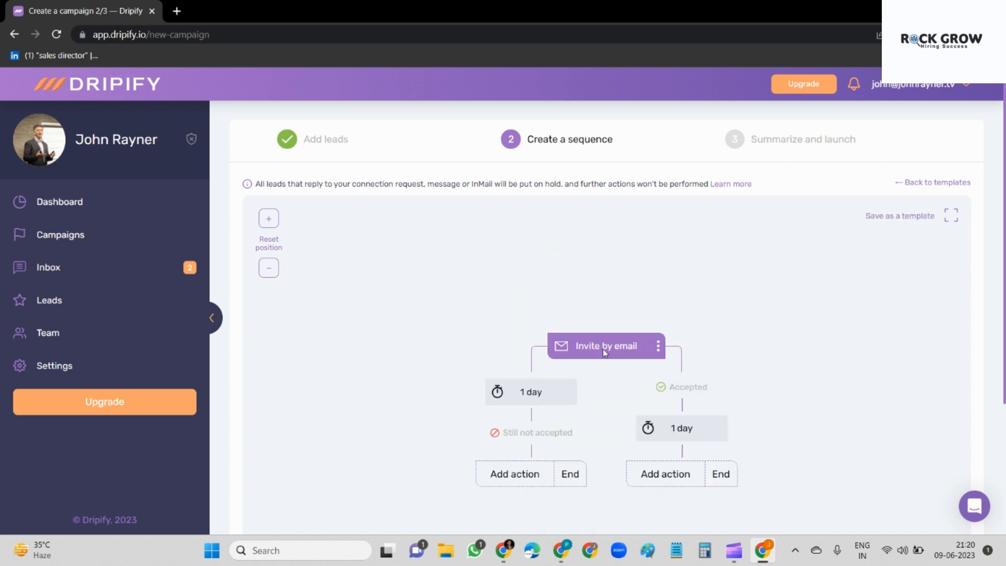
left_click_drag(603, 348, 589, 294)
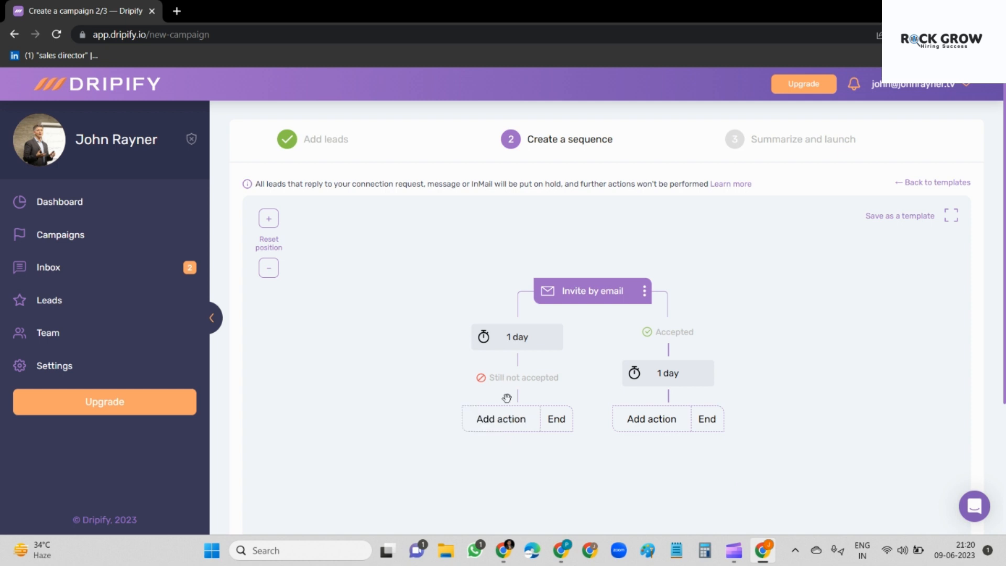
- Remove the Invite by email action and add Send an invite as the first action again
left_click(645, 293)
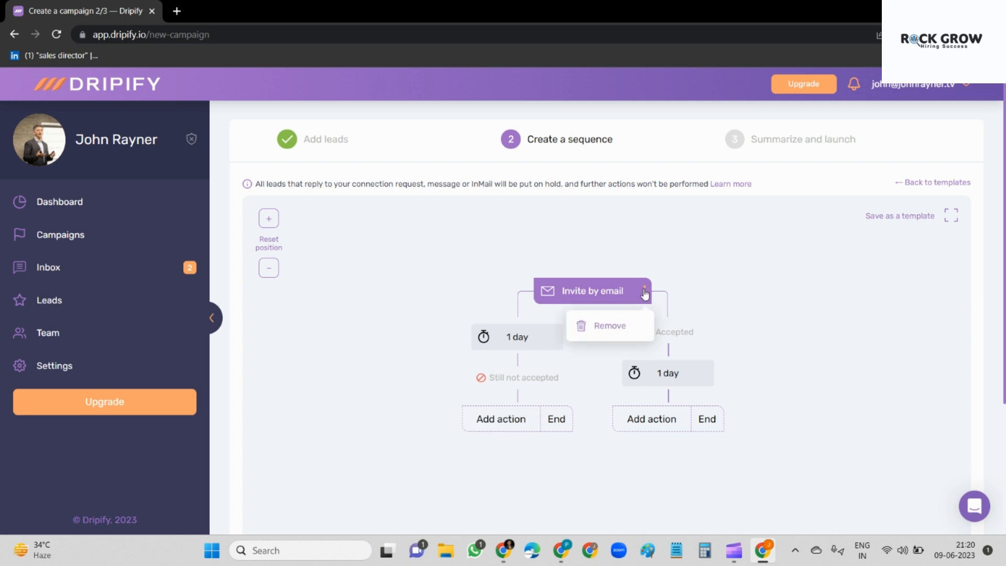
left_click(610, 325)
left_click(602, 410)
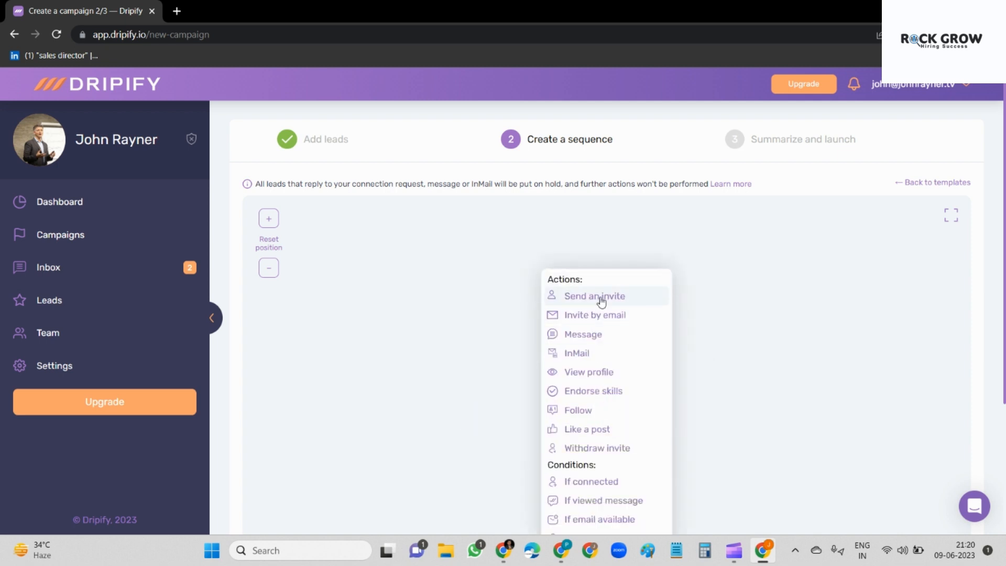
left_click(598, 296)
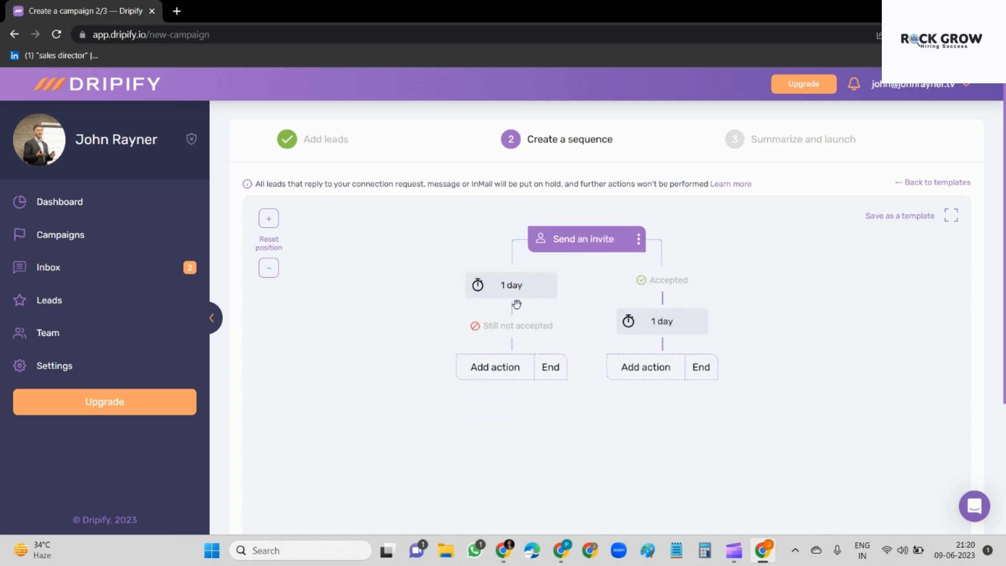
- Set the delay on the still-not-accepted branch to 10 days and add a View profile action after it
left_click(516, 288)
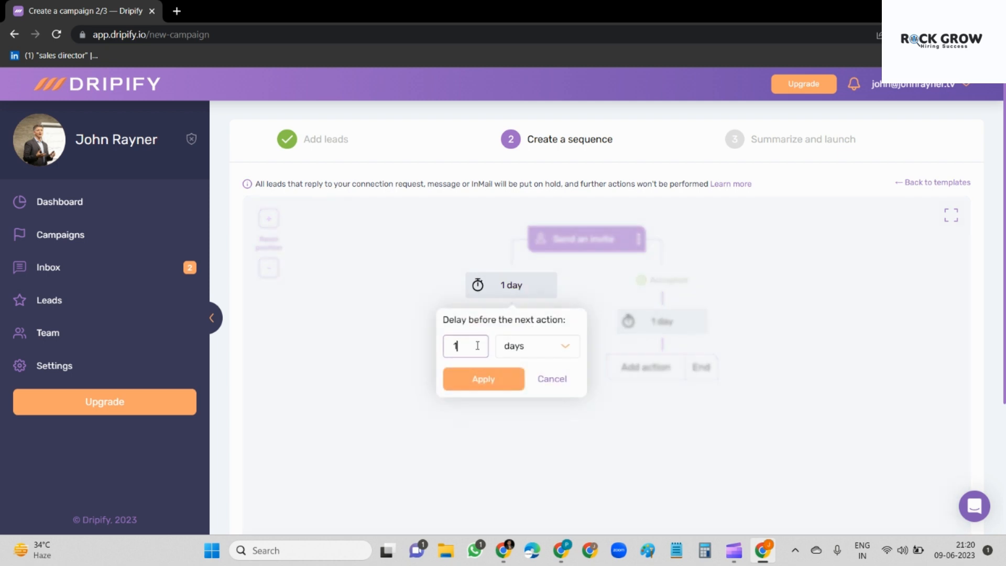
type("0")
left_click(498, 388)
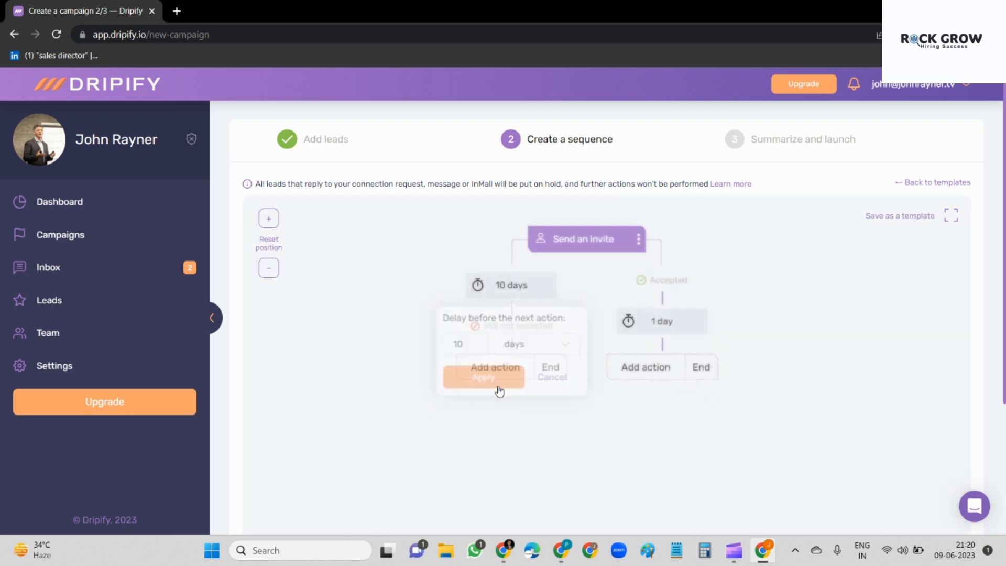
left_click(527, 376)
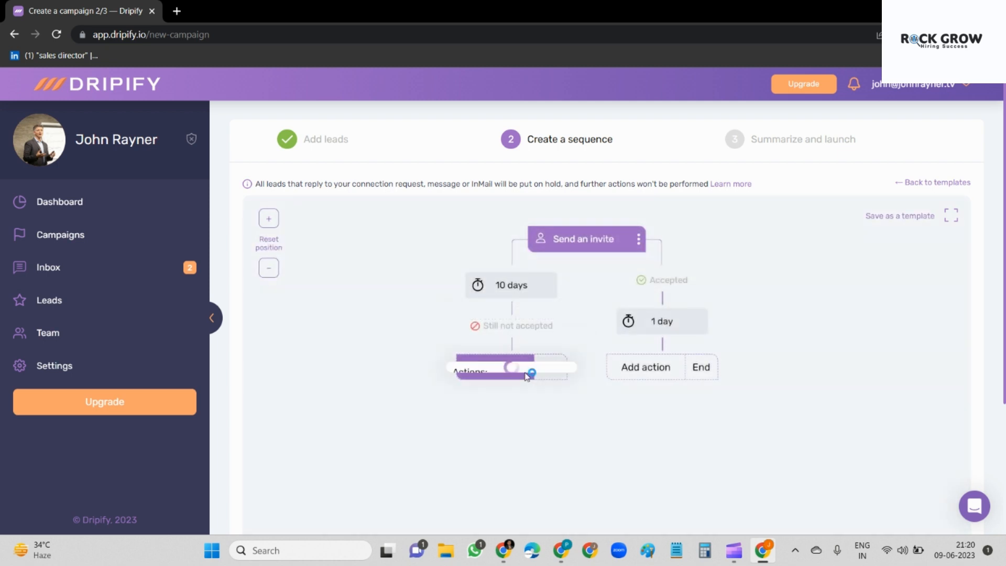
left_click(504, 328)
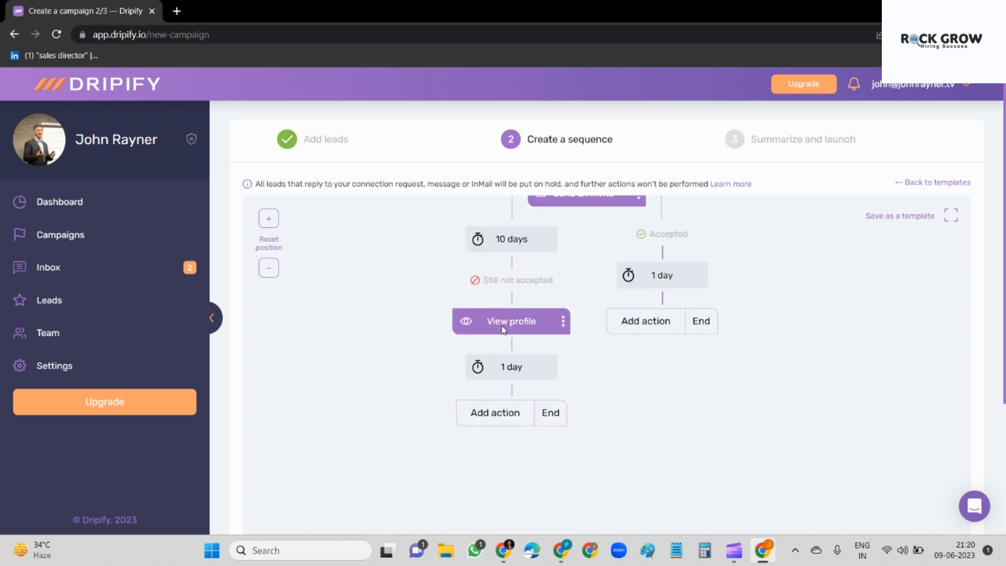
- Set the delay after View profile on the still-not-accepted branch to 5 days
left_click(516, 373)
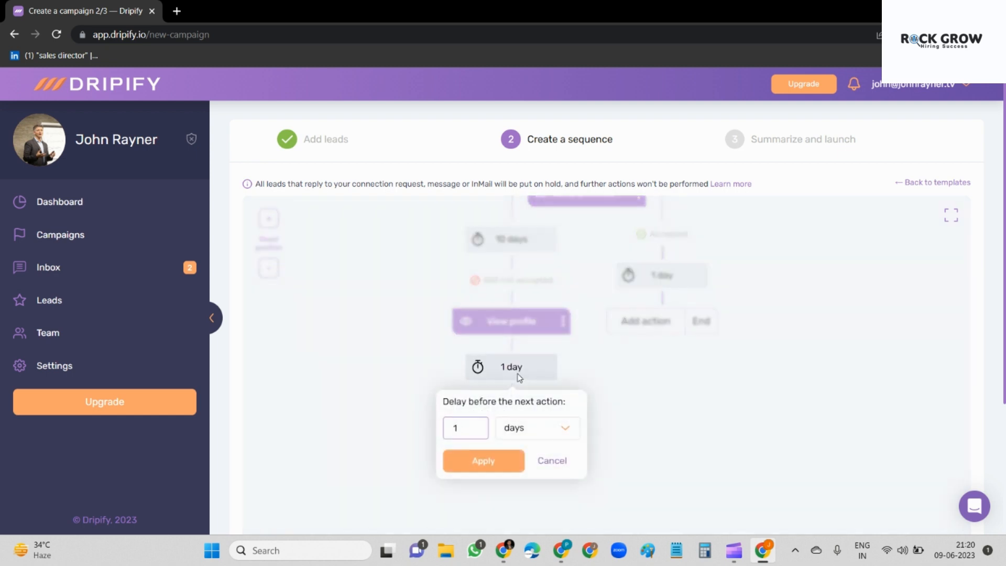
key("BackSpace")
type("5")
left_click(502, 459)
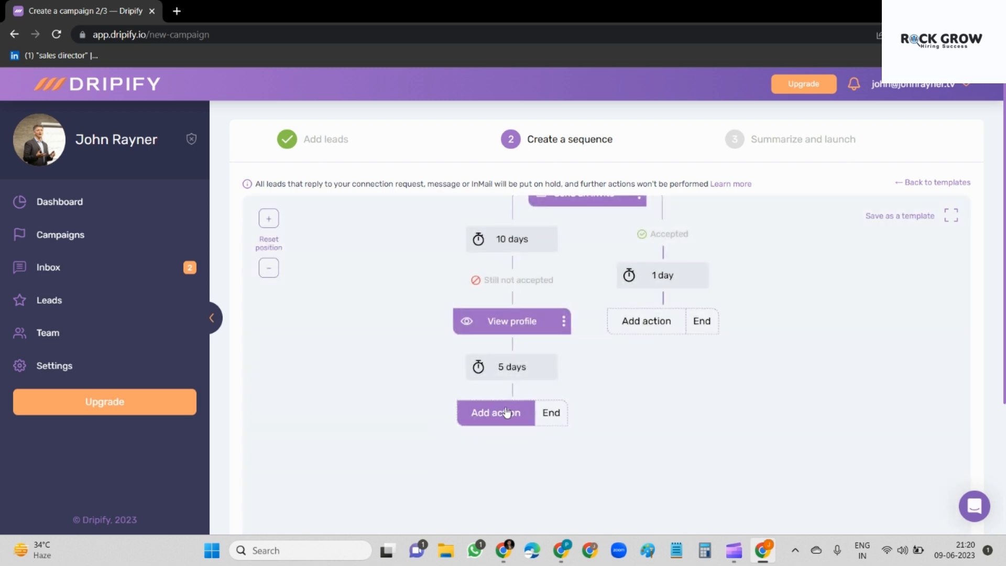
- Add a Withdraw invite action after the 5-day delay and end the still-not-accepted branch there
left_click(506, 413)
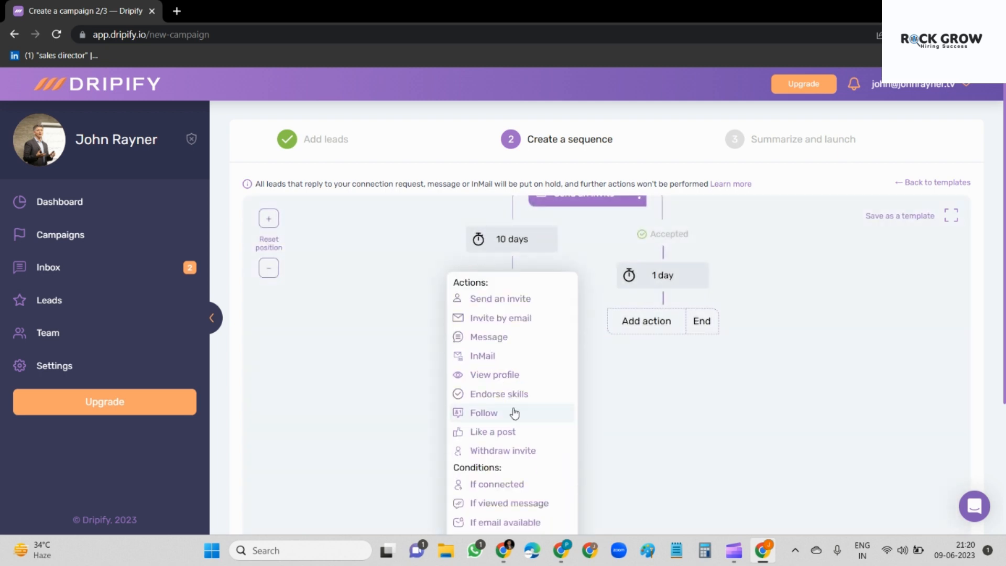
left_click(501, 450)
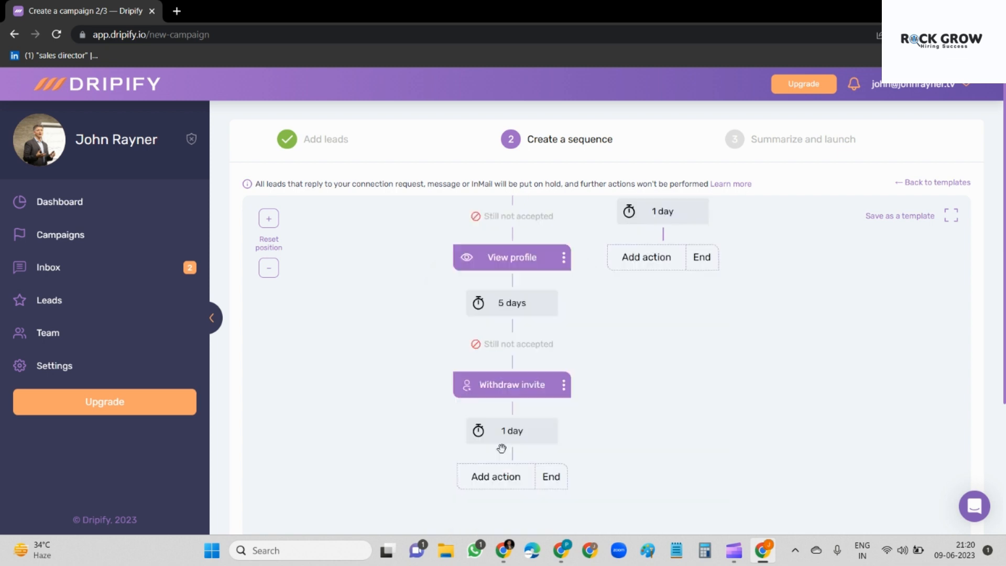
left_click(552, 476)
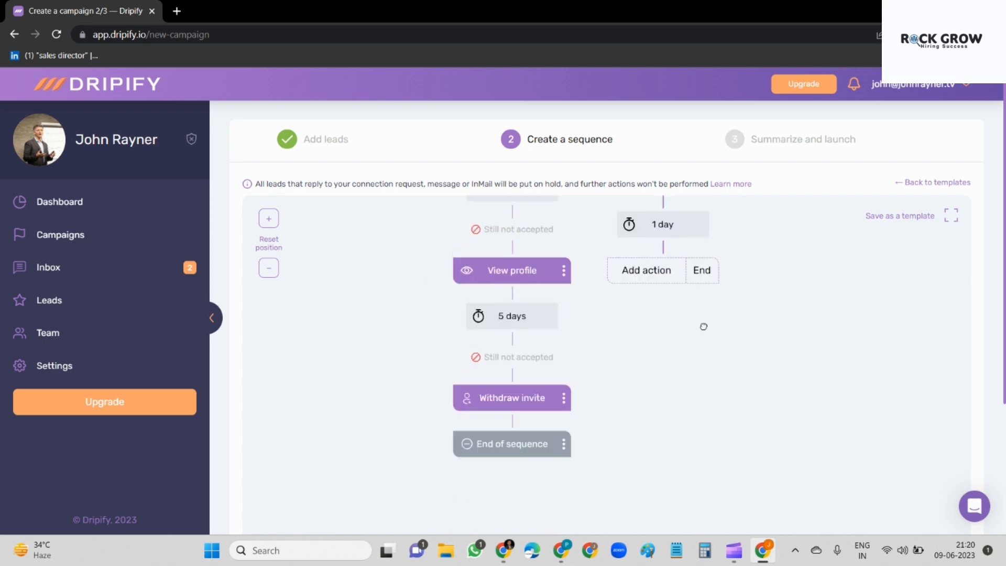
- Set the delay on the Accepted branch to 2 days and add a View profile action after it, dismissing the chat notification
left_click_drag(703, 326, 597, 438)
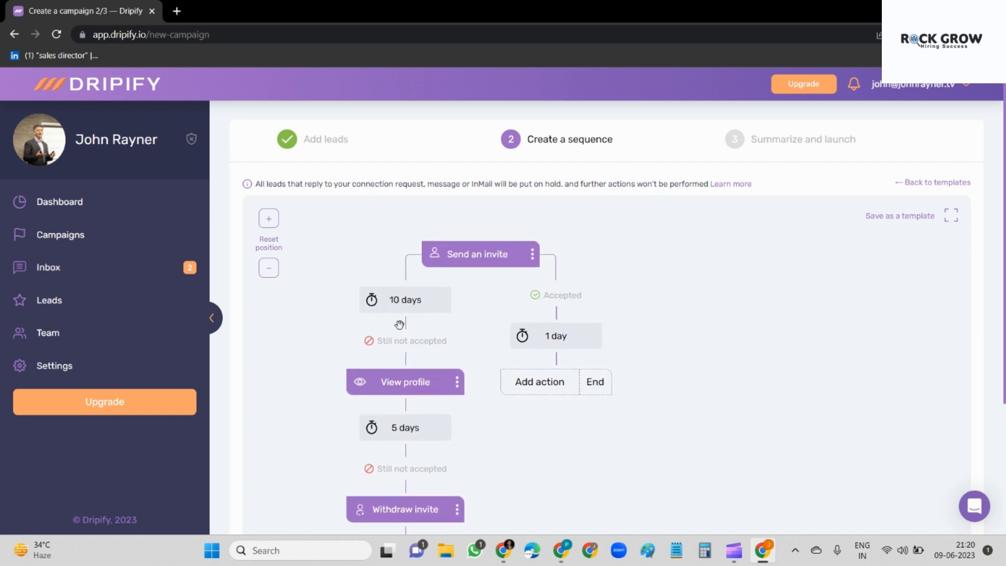
left_click(558, 338)
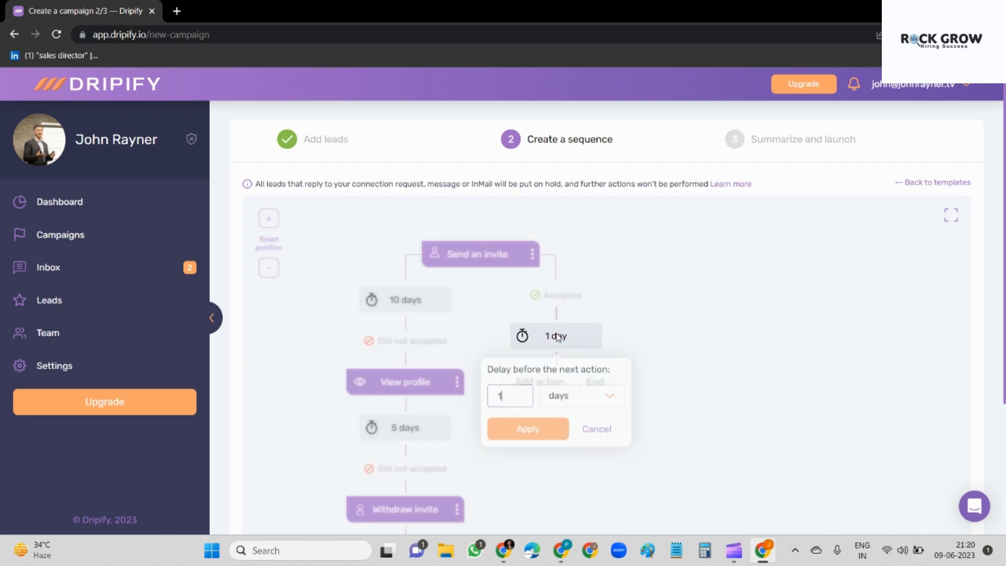
key("BackSpace")
type("2")
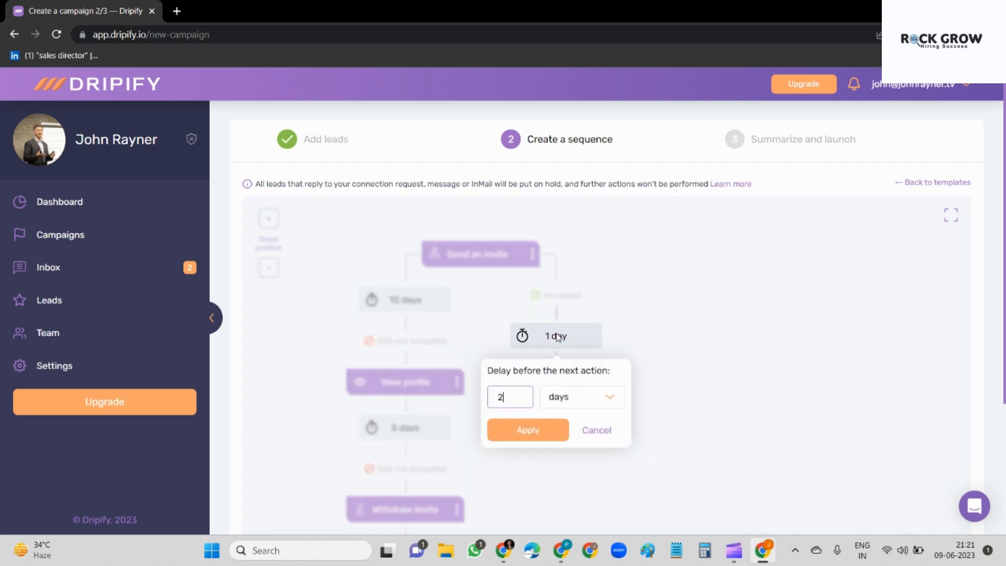
left_click(550, 429)
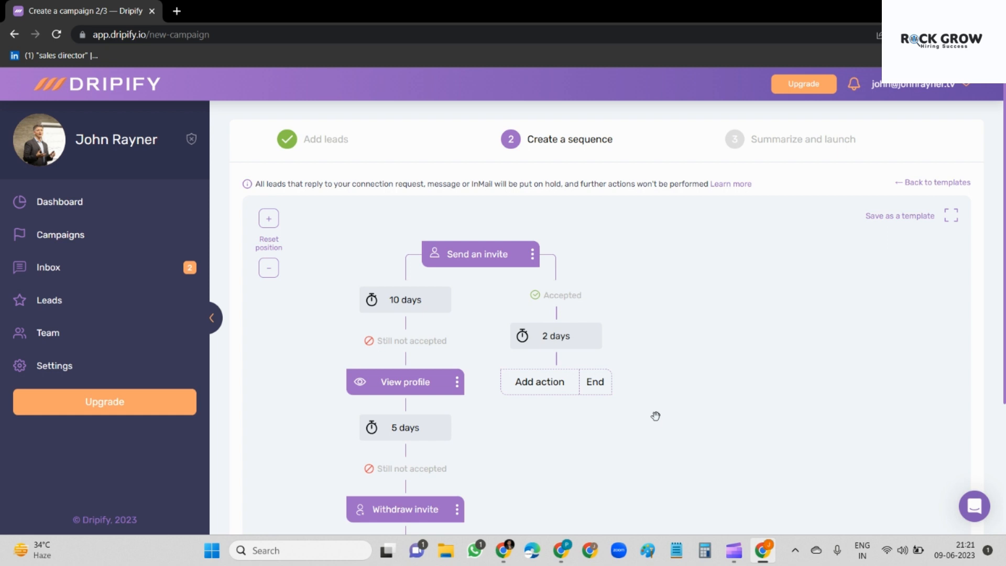
left_click(556, 382)
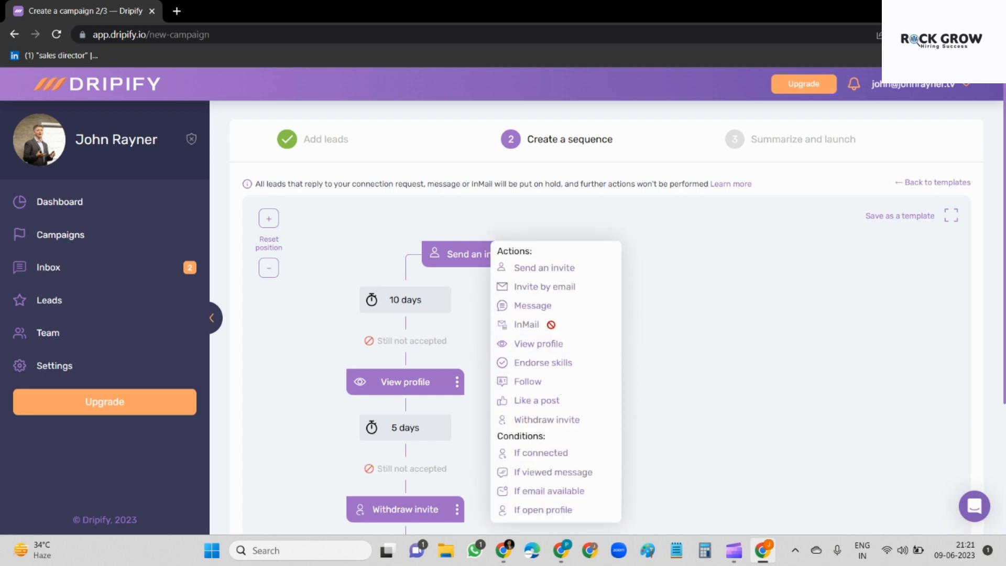
left_click(553, 350)
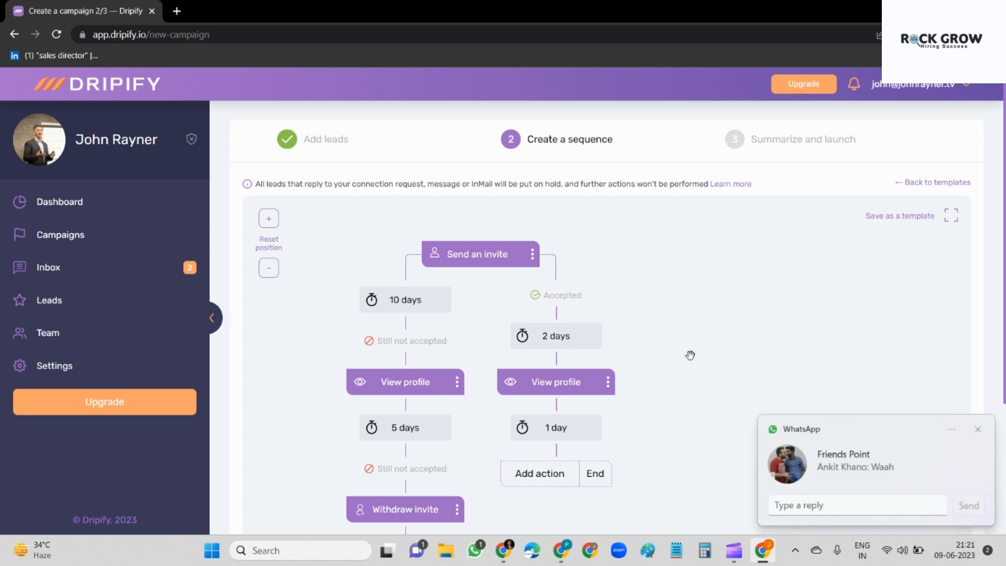
left_click(978, 429)
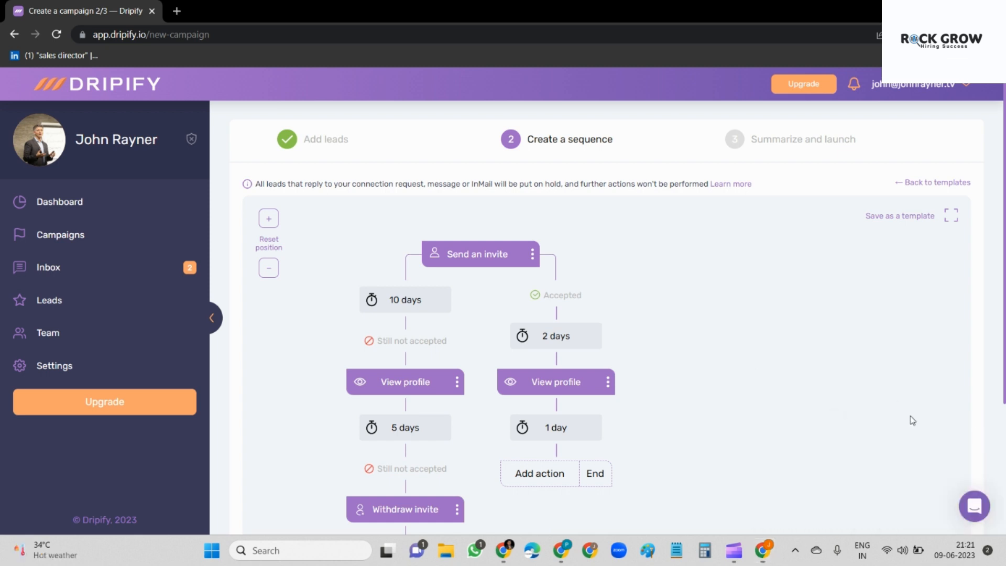
- Set the delay after View profile on the Accepted branch to 3 days and add an Endorse skills action
left_click(574, 428)
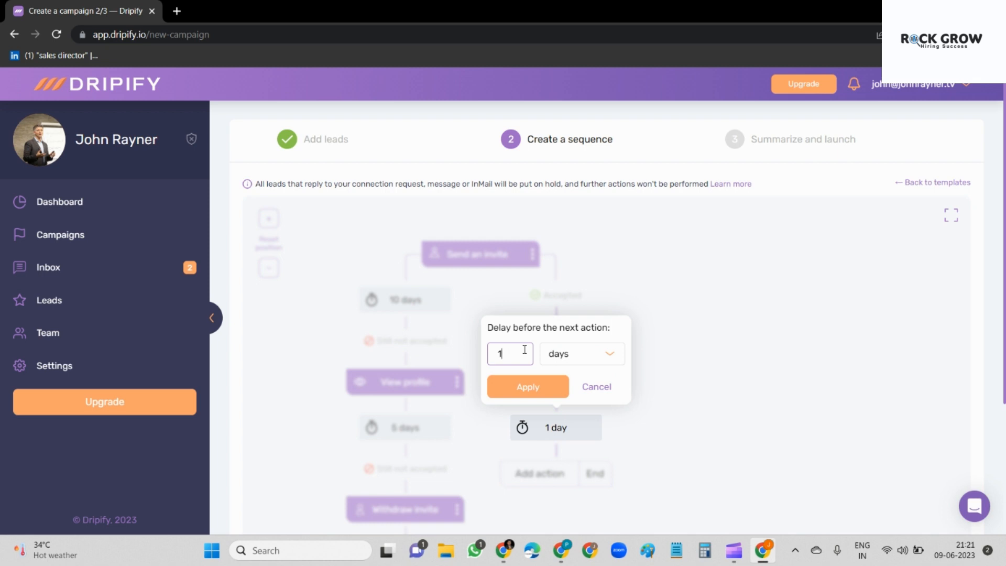
type("3")
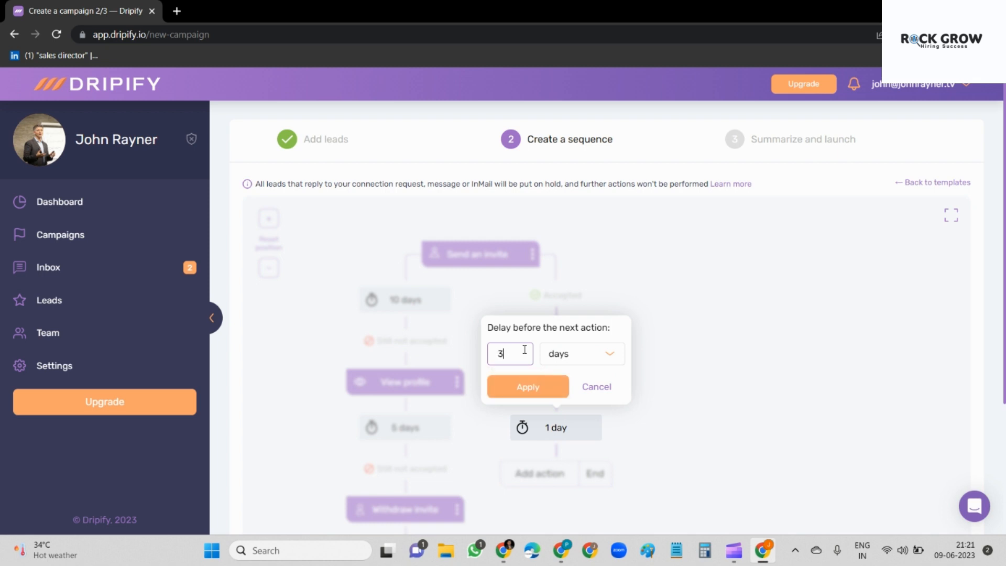
left_click(528, 386)
left_click(540, 474)
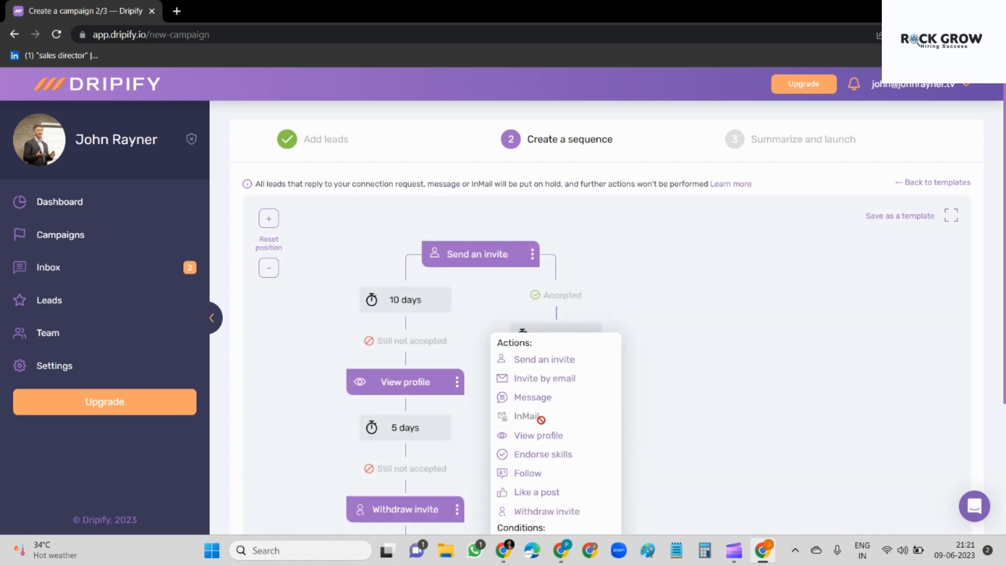
left_click(546, 459)
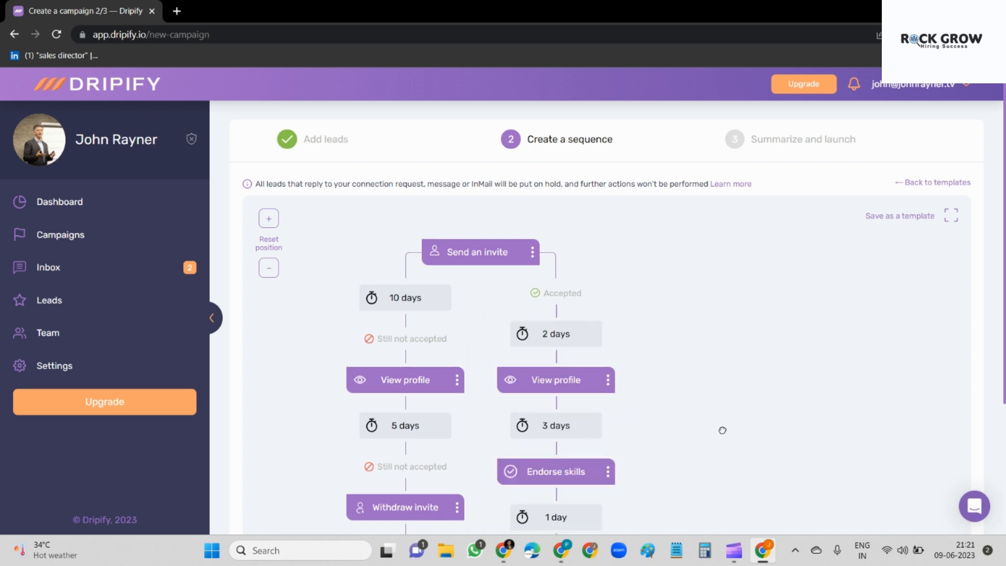
- Set the delay after Endorse skills on the Accepted branch to 2 days and add a Message action
left_click_drag(722, 430, 729, 317)
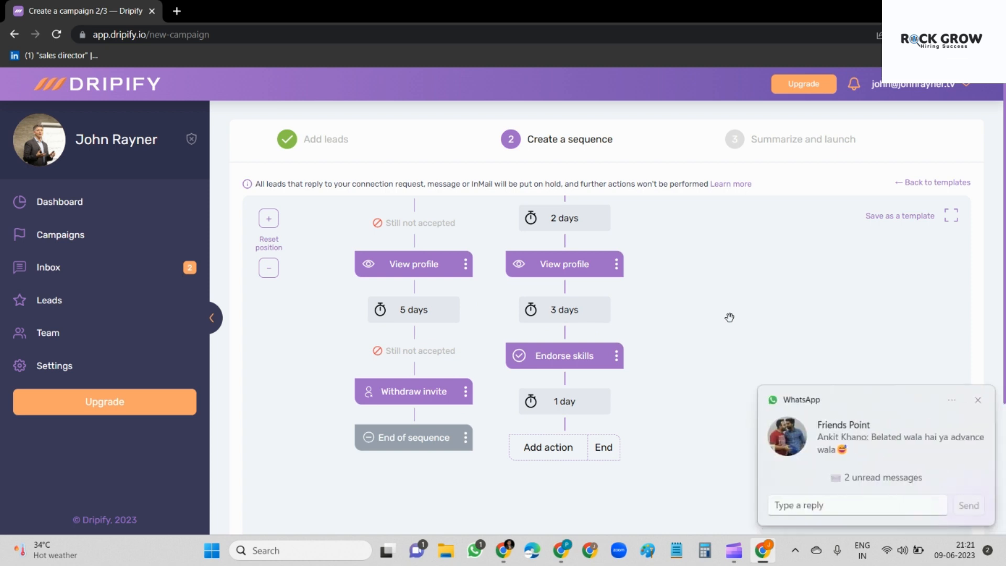
left_click(979, 401)
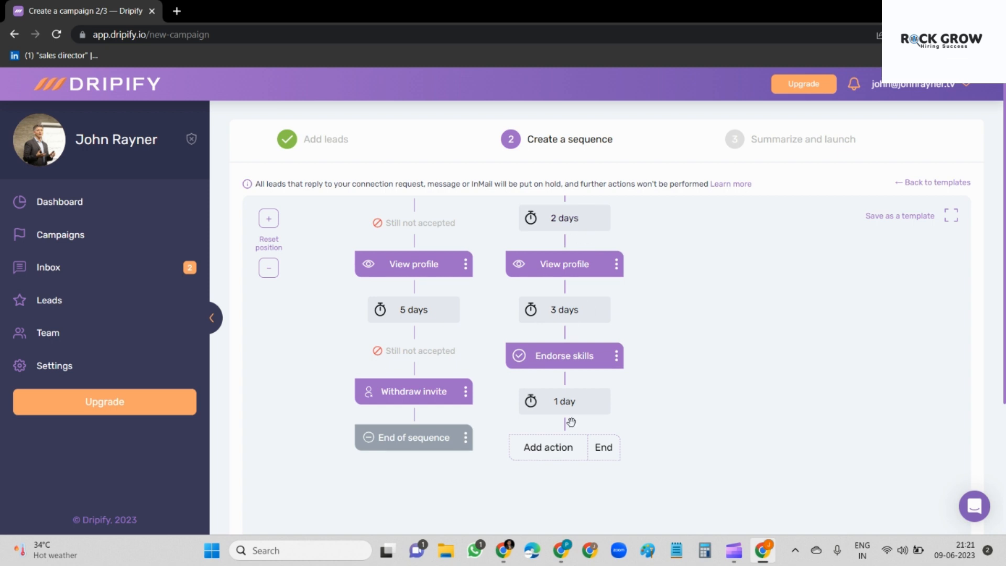
left_click(580, 404)
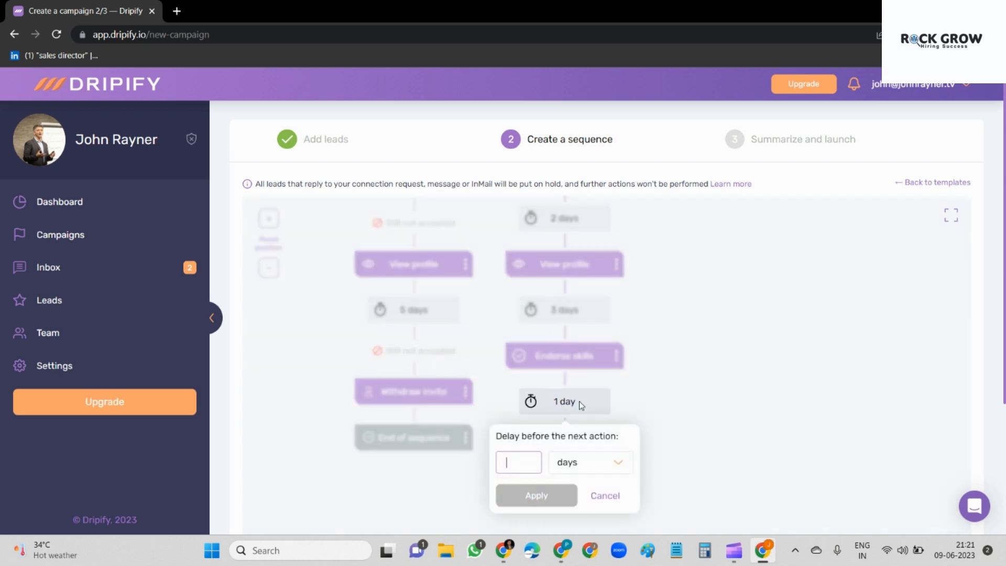
type("2")
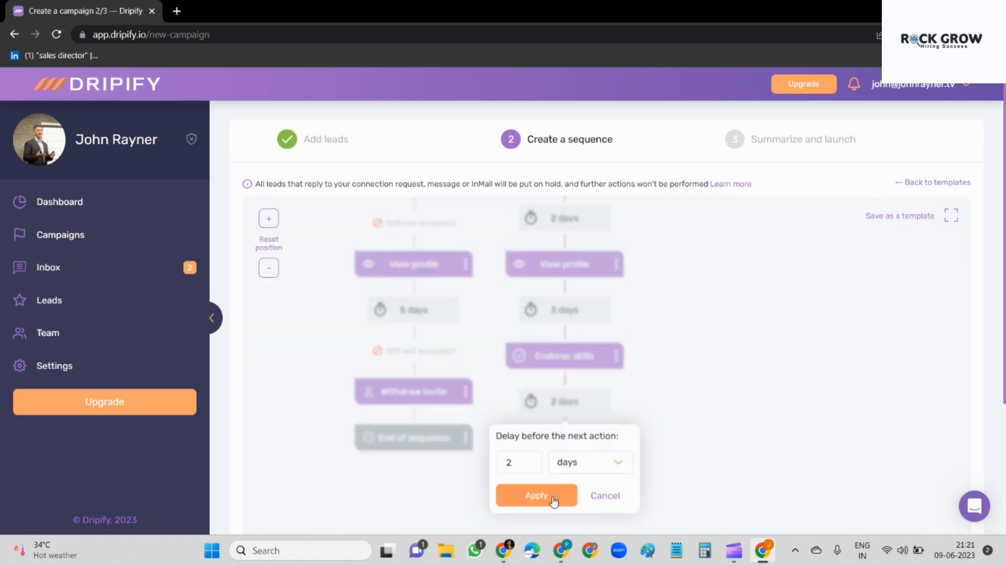
left_click(554, 498)
left_click(550, 447)
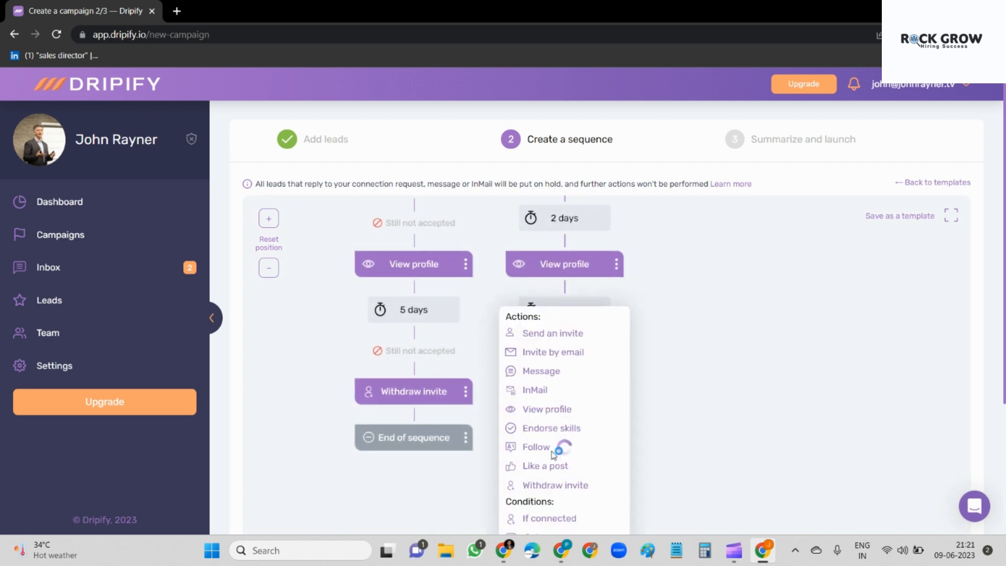
left_click(545, 372)
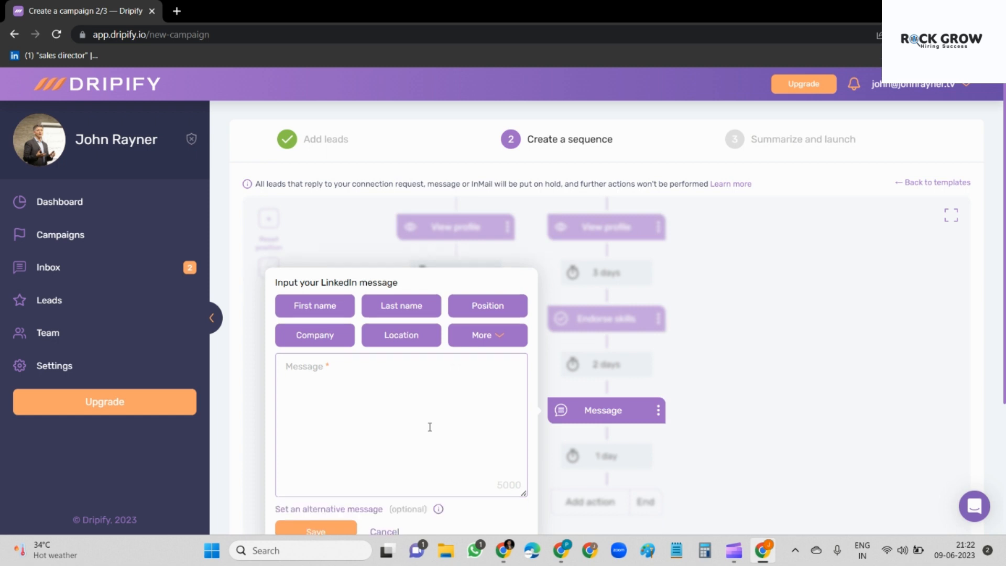
- Draft the LinkedIn message "Hi %%first_name%%, text" using the first name variable, and close the message editor without saving
left_click(345, 394)
type("Hi")
left_click(318, 306)
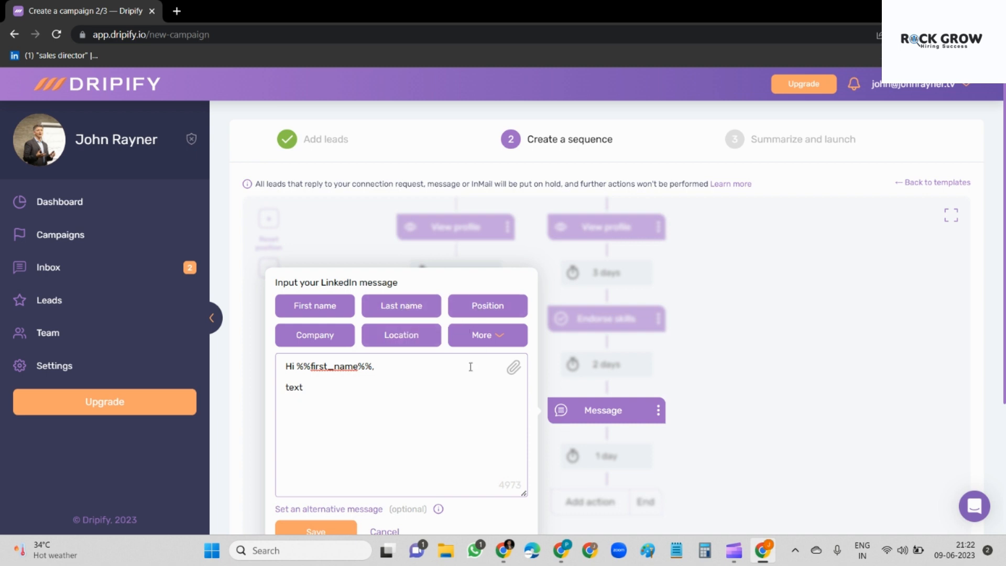
left_click(379, 535)
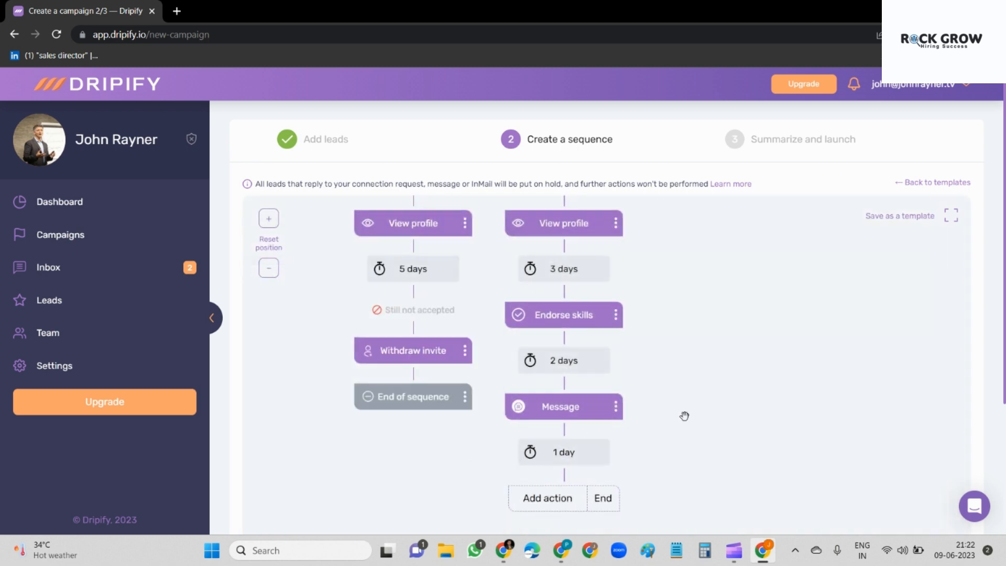
scroll(681, 383, "down", 3)
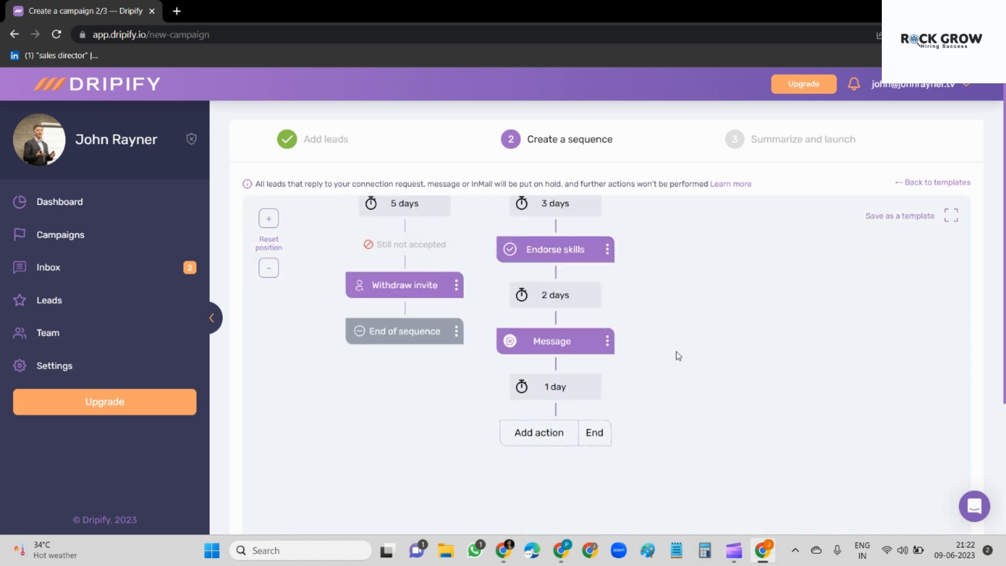
left_click(563, 388)
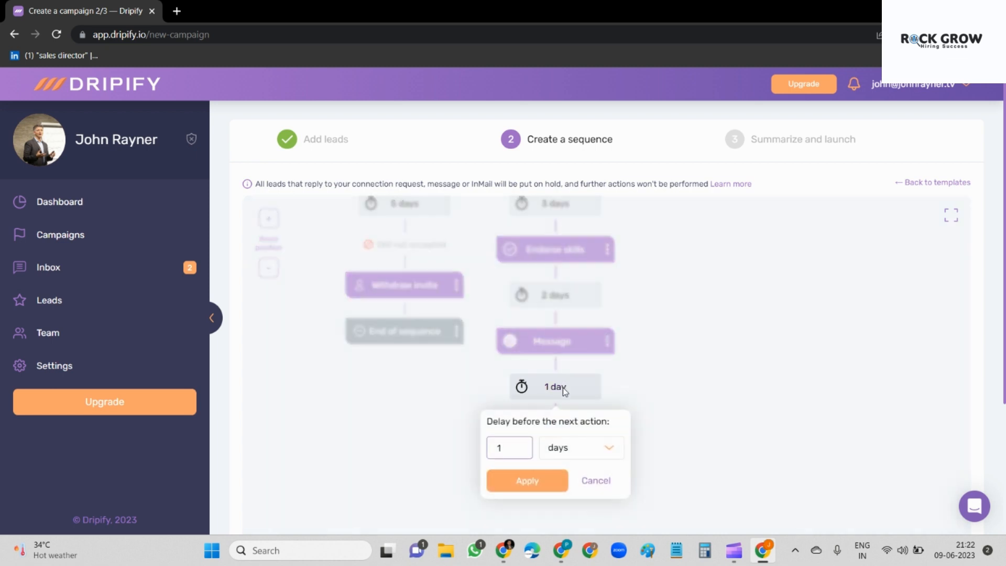
left_click(702, 386)
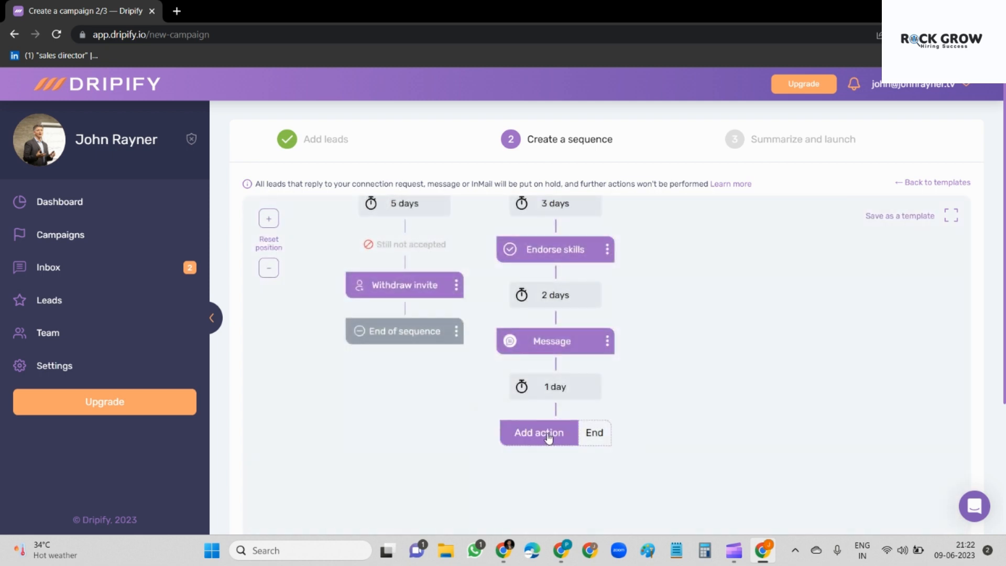
left_click(547, 433)
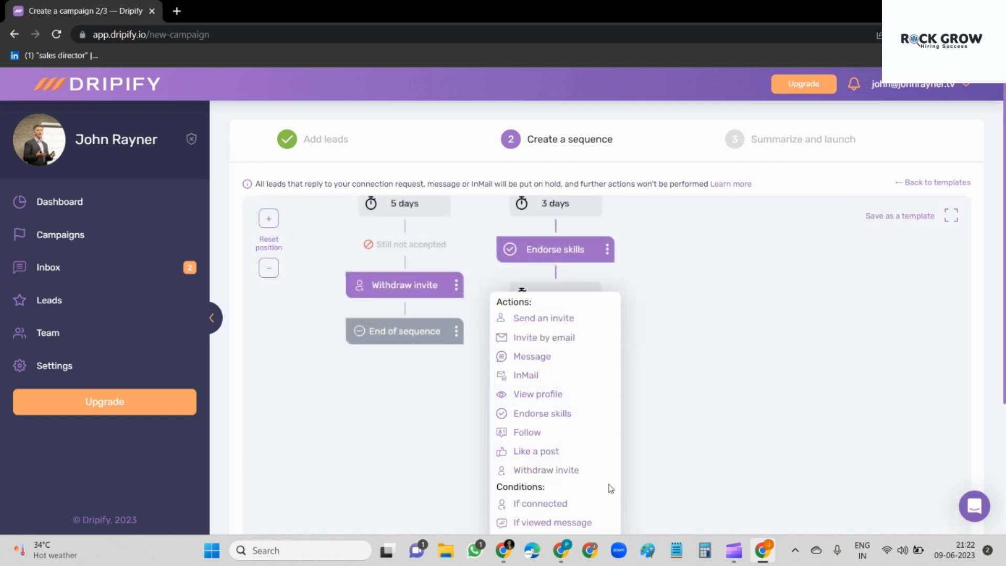
left_click(737, 424)
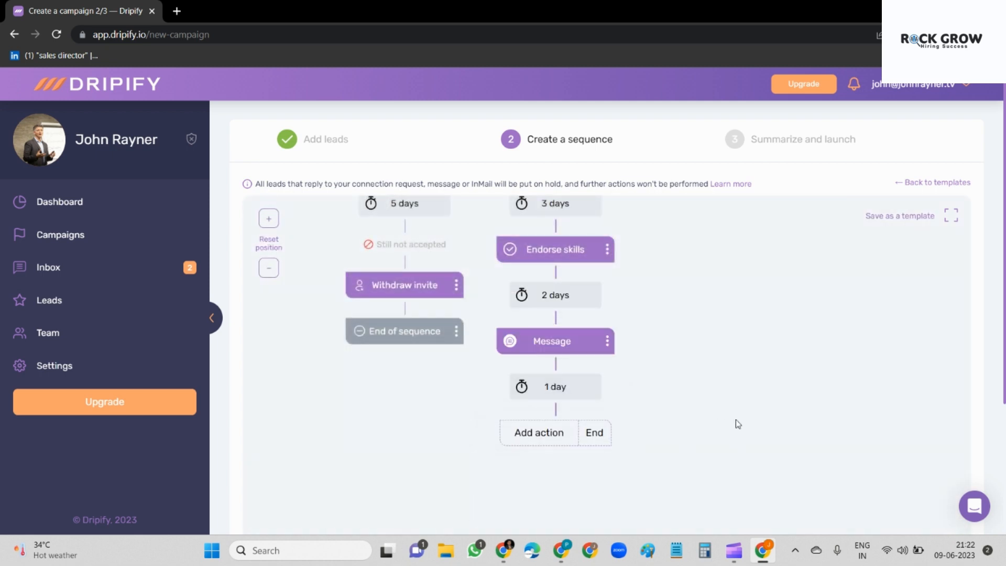
- End the Accepted branch after the Message action's delay and continue to the Summarize and launch stage
left_click(597, 432)
left_click_drag(739, 425, 714, 239)
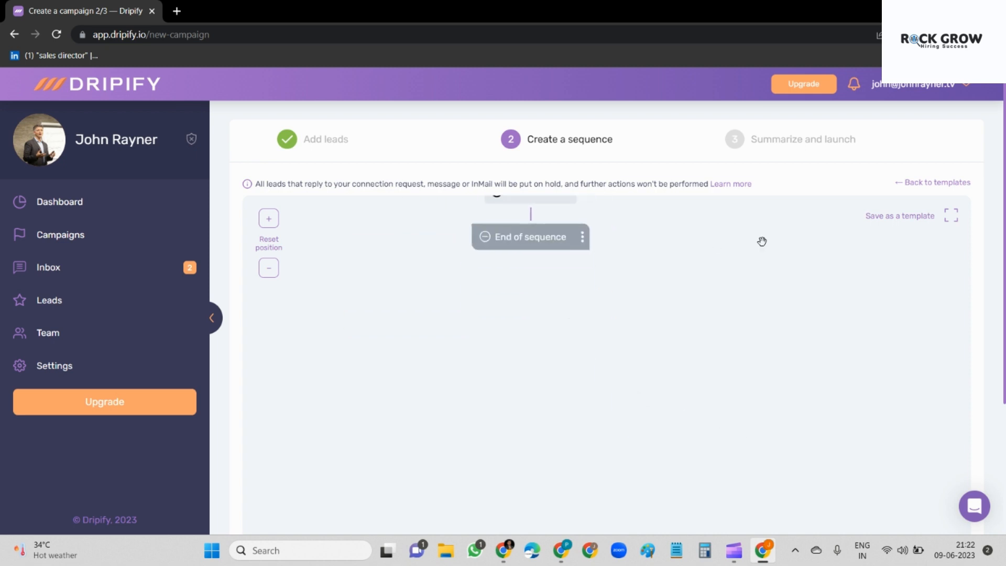
scroll(835, 483, "down", 5)
left_click(658, 486)
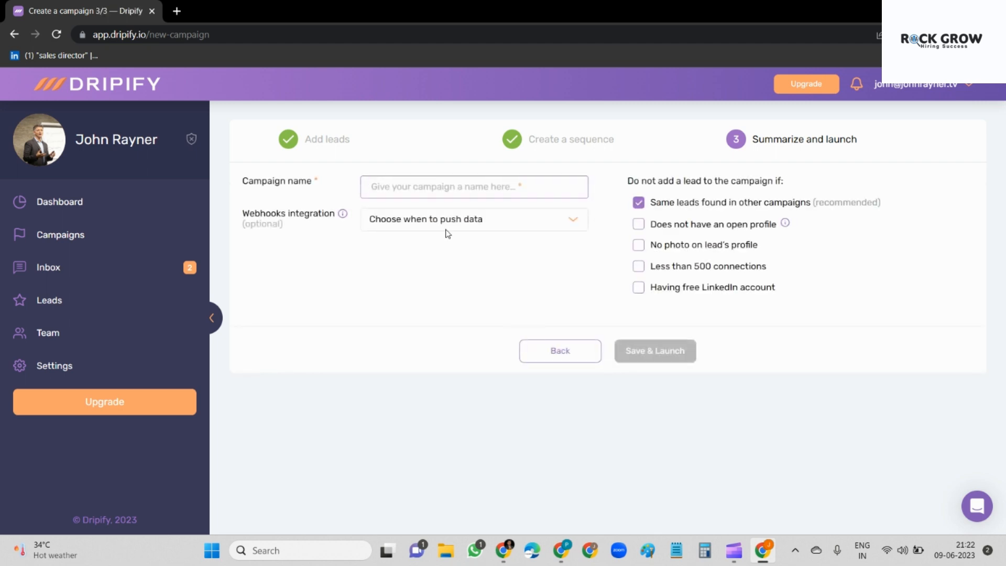
- Name the campaign "first camp" and try the webhook trigger "After a connection request is sent", resetting it to No integration
type("first camp")
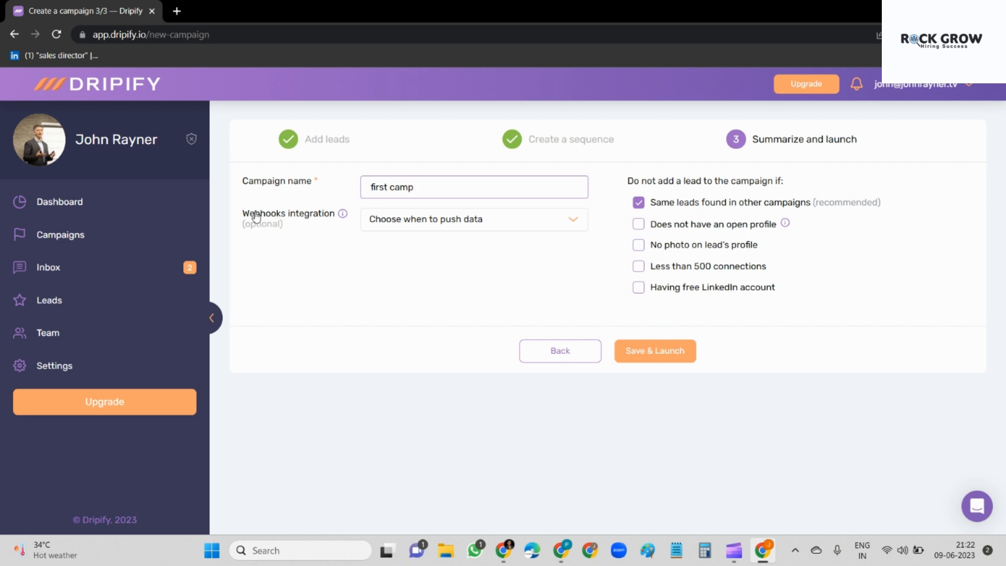
left_click(436, 227)
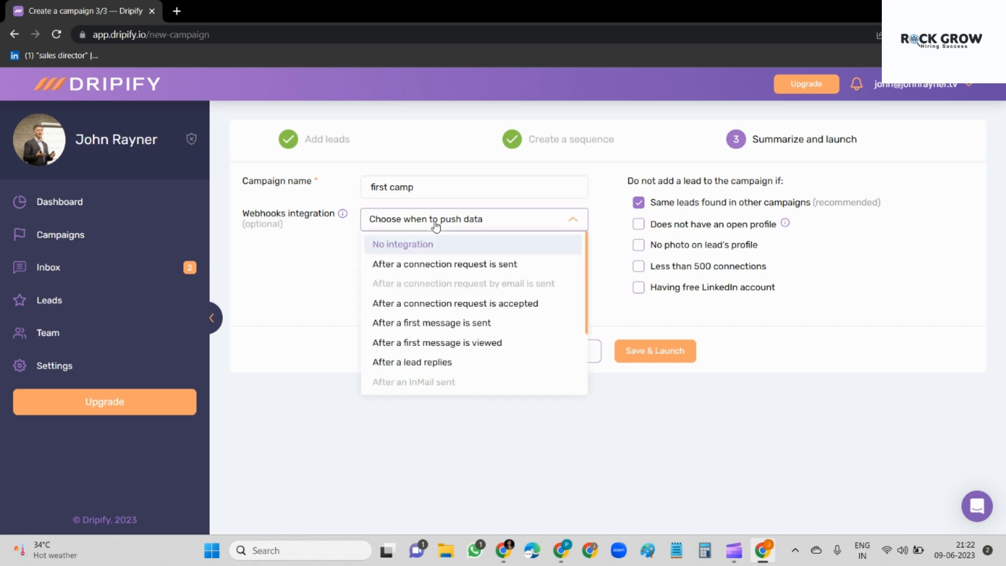
left_click(449, 264)
left_click(459, 255)
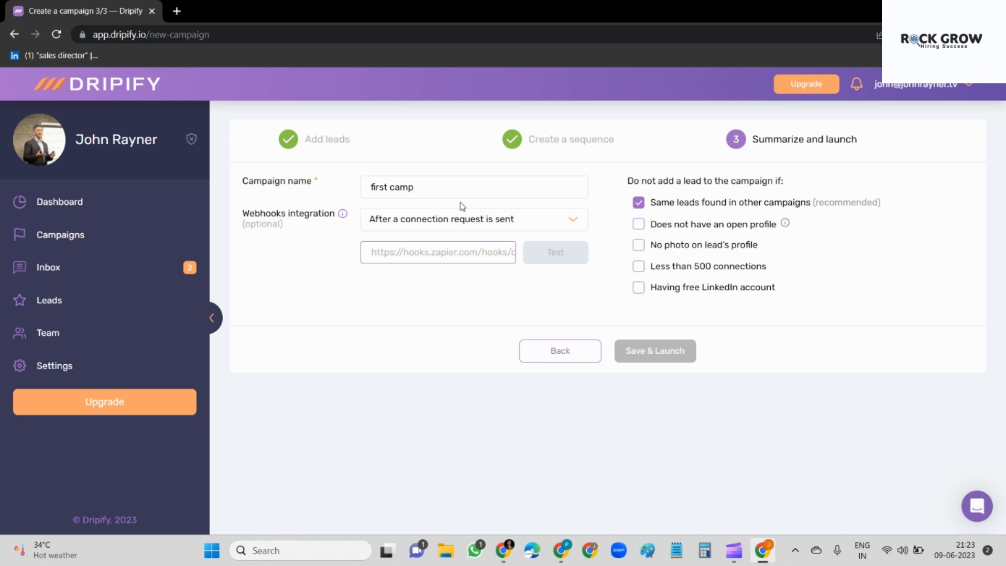
left_click(463, 220)
left_click(425, 244)
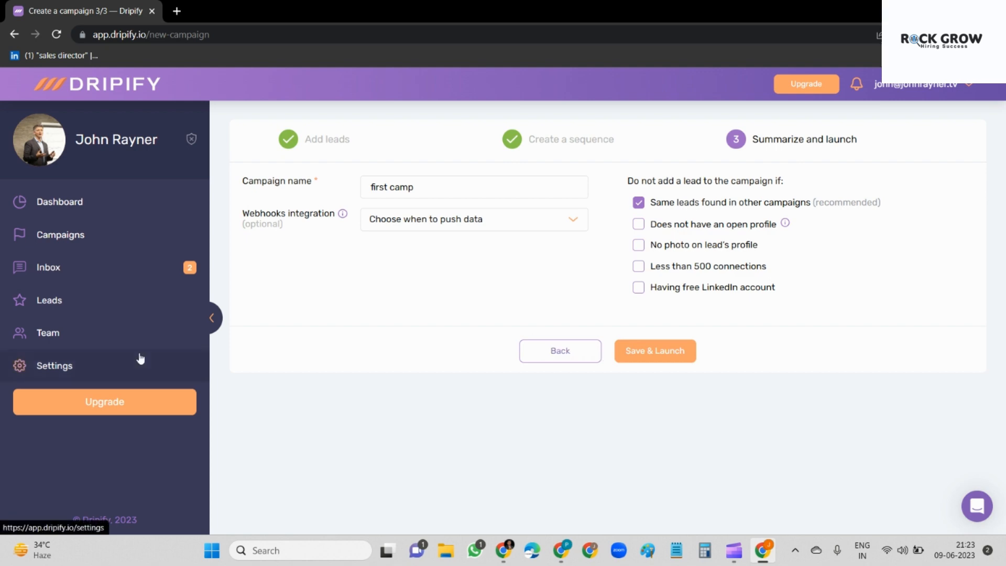
- Leave the campaign without saving it as non-active and open the daily processing limits in the settings
left_click(86, 361)
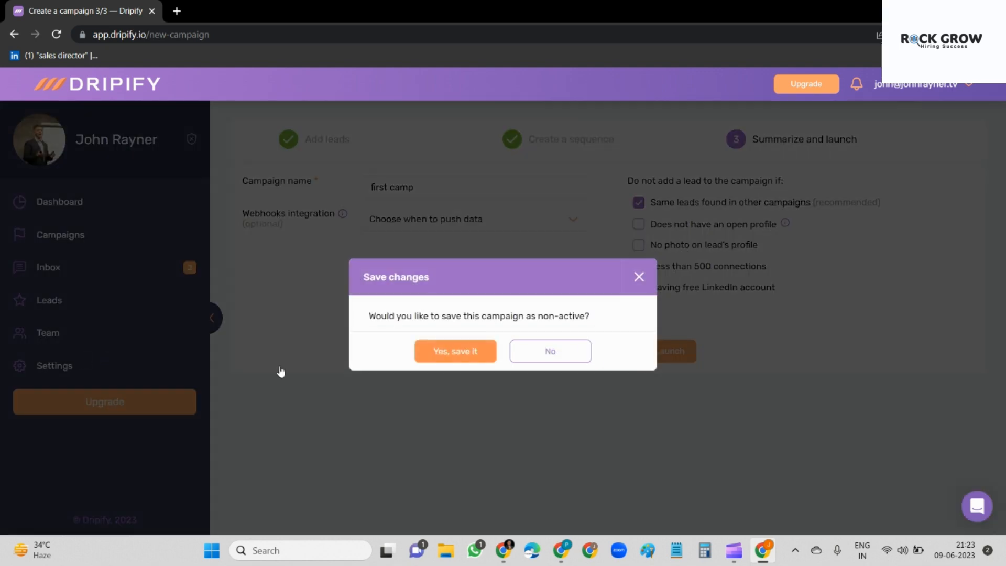
left_click(516, 347)
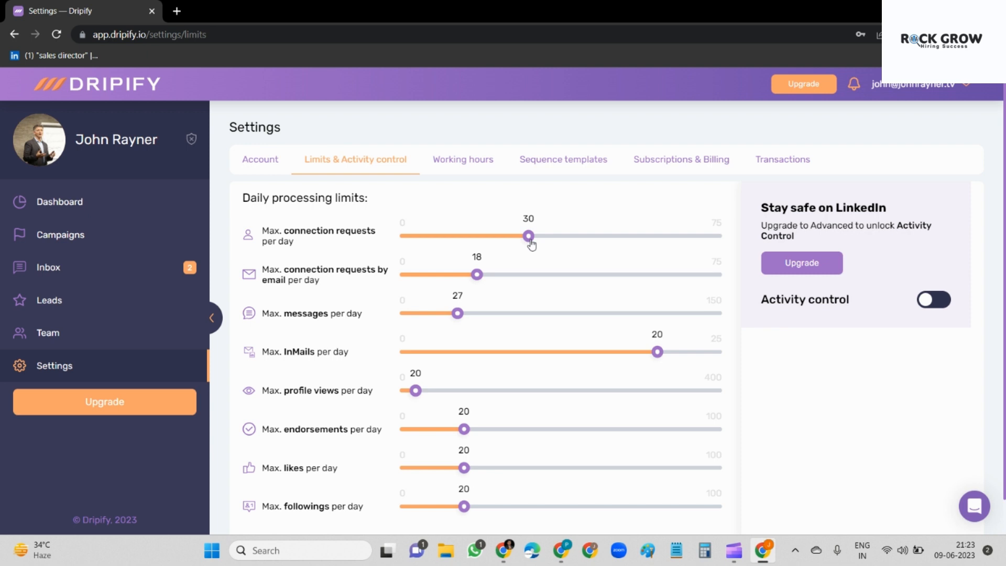
- Search Google in a new browser tab for "number of connetion request weekly linkedin" and highlight the weekly limit in the answer
left_click(178, 12)
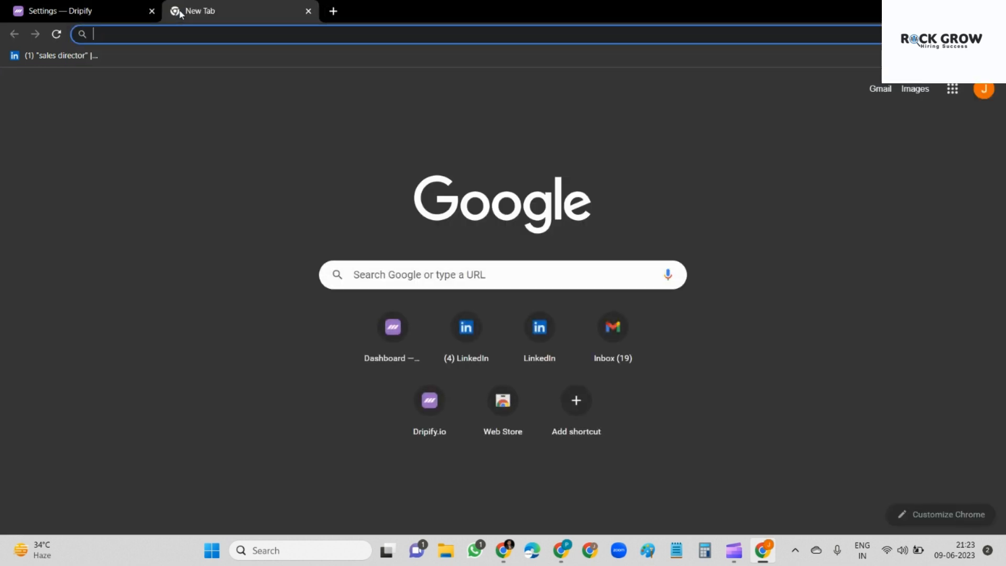
type("number of conne")
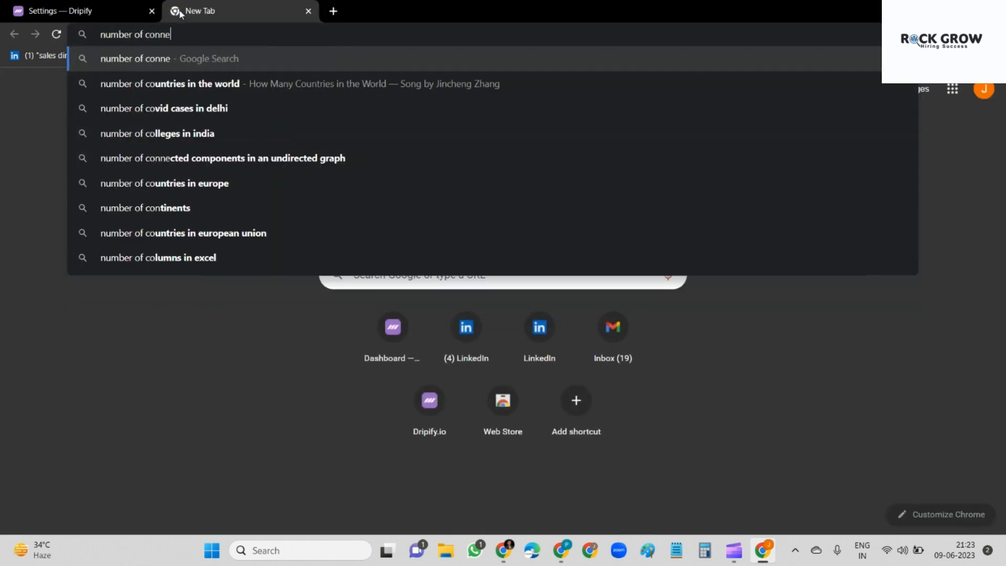
type("tion request weekl")
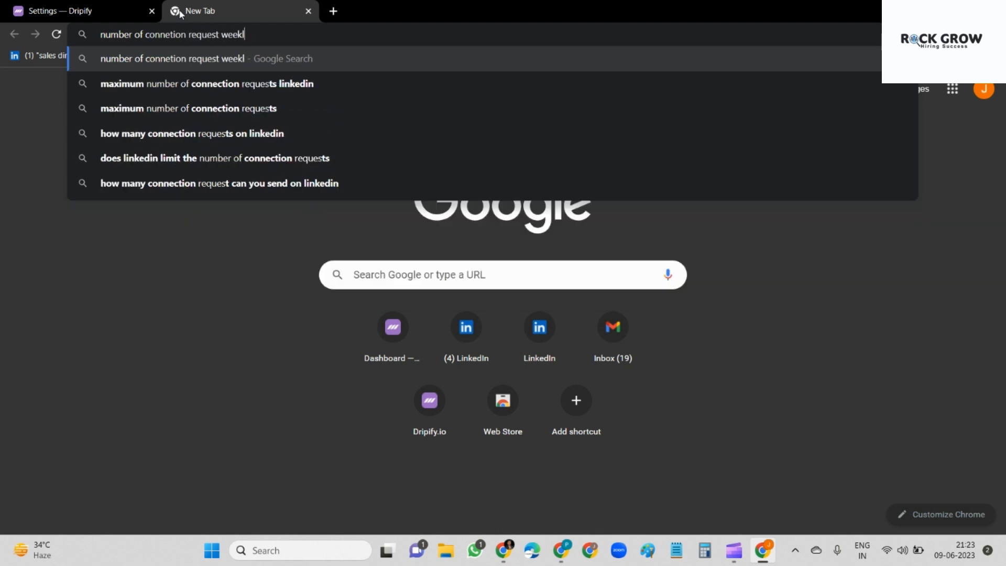
type("y linkedin")
key("Return")
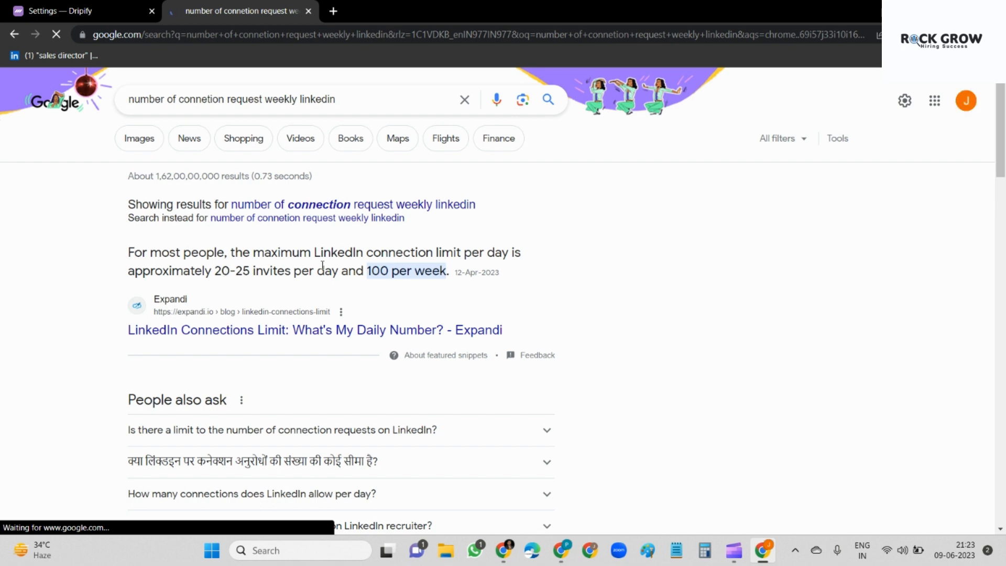
left_click_drag(371, 271, 440, 271)
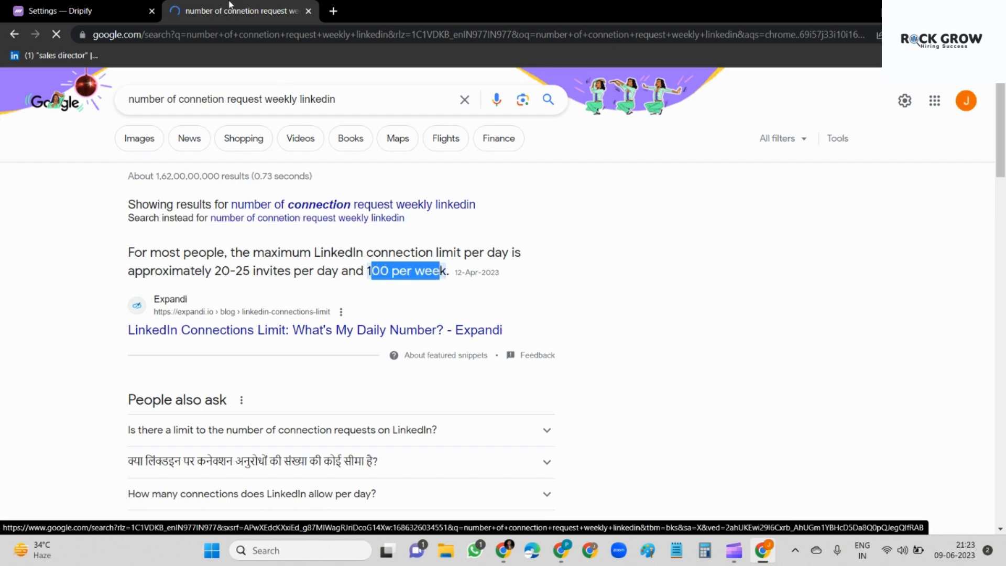
- Switch back to the Dripify settings and view the working hours
left_click(60, 10)
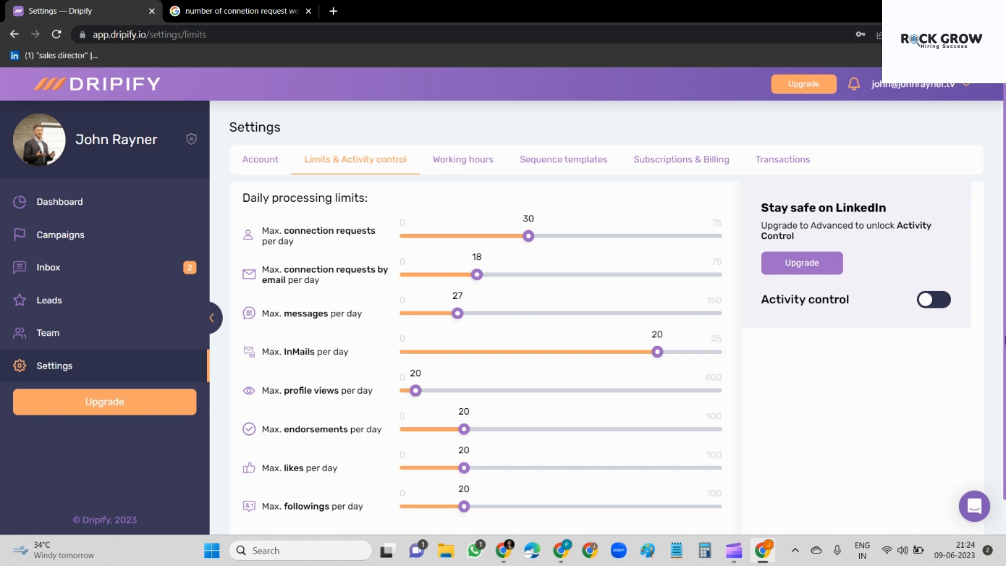
left_click(461, 160)
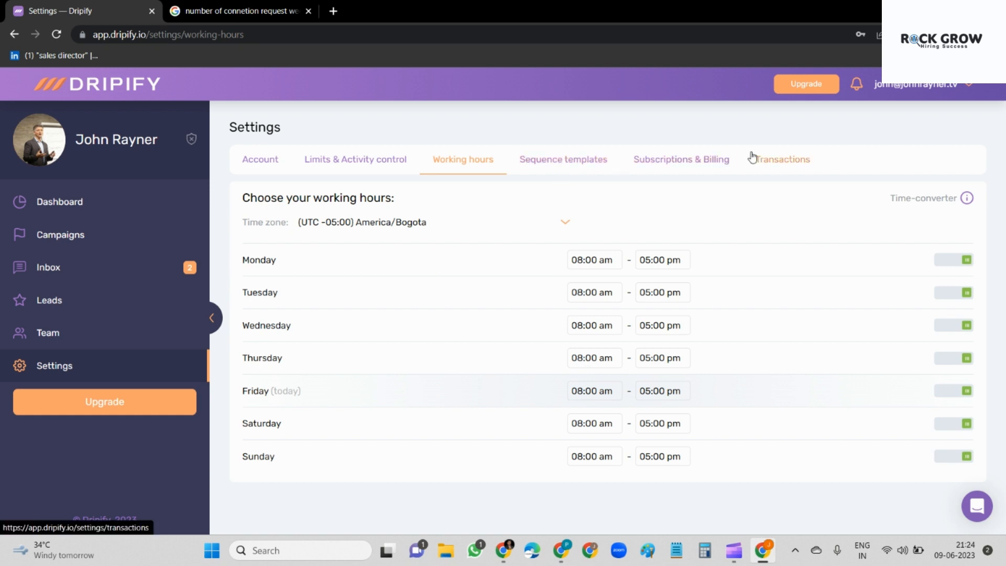
- Open the first conversation in the Inbox and activate its message field to show where replies are written
left_click(128, 273)
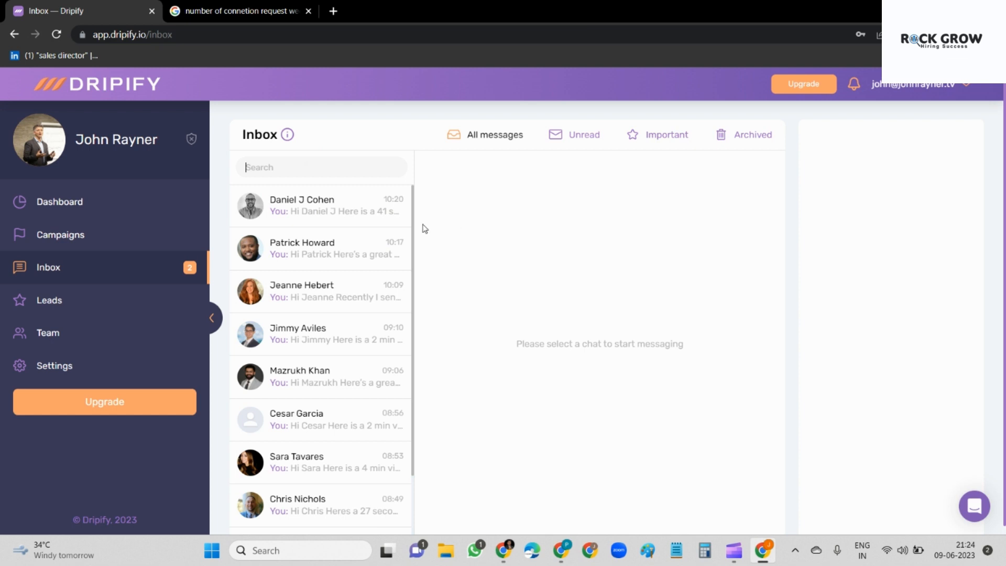
left_click(339, 213)
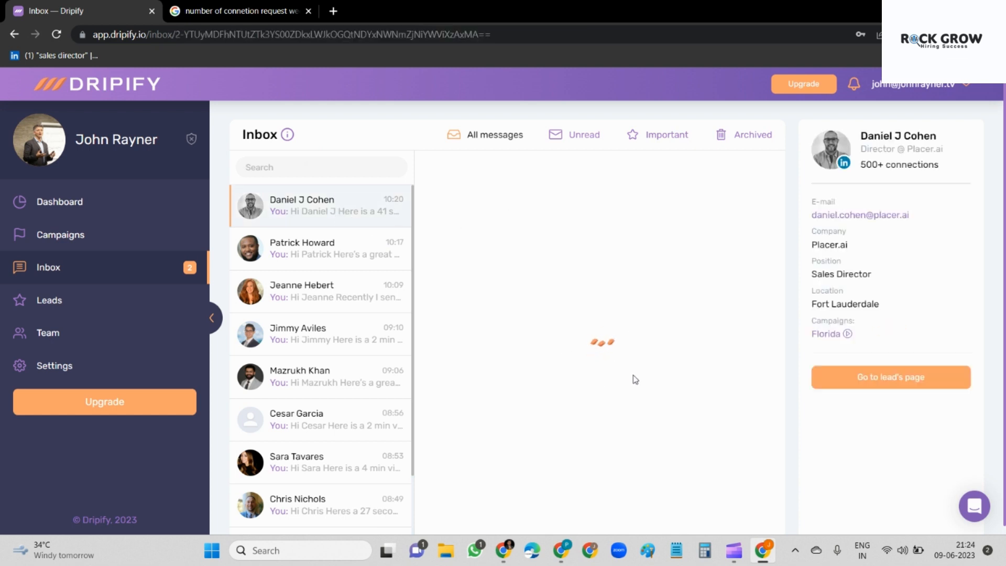
left_click(522, 508)
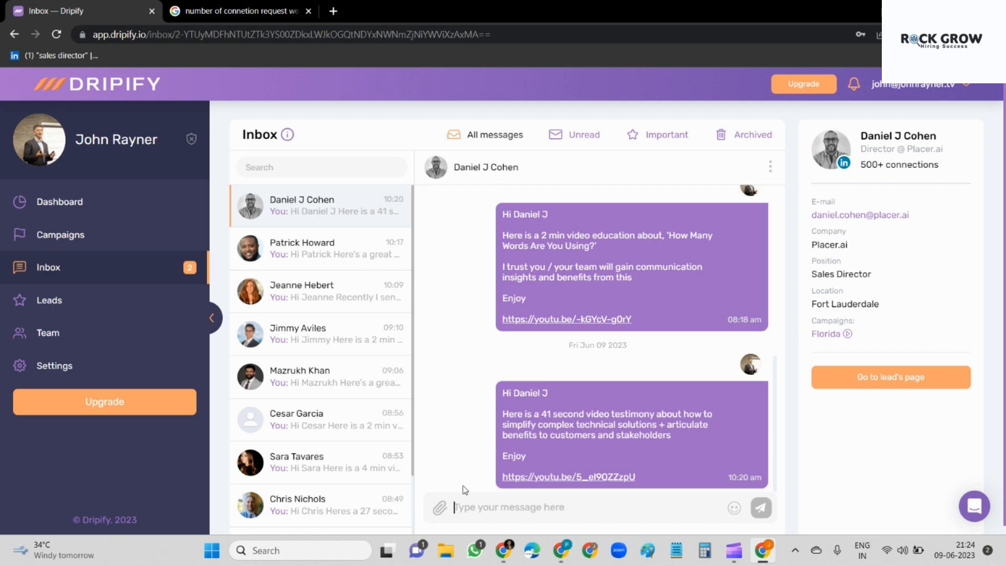
- Select every lead in the entire Leads list, beyond those on the current page
left_click(55, 313)
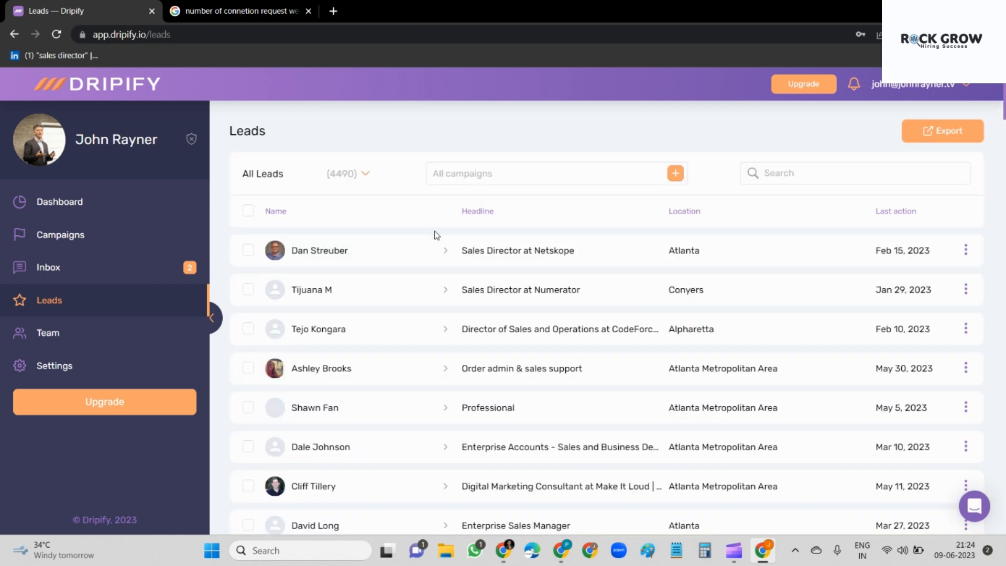
left_click(248, 211)
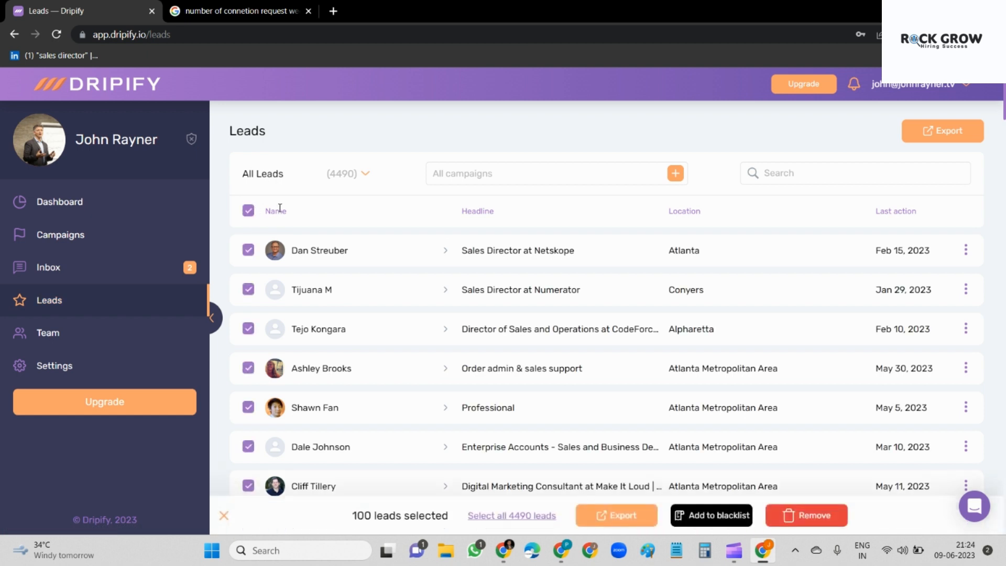
left_click(506, 516)
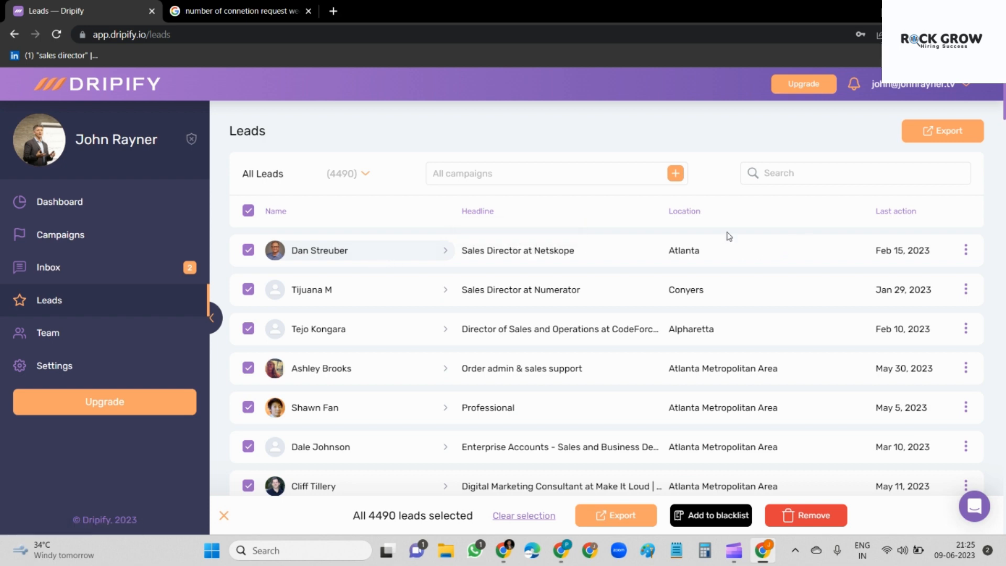
- Examine the profile details and campaign activity history of the first and third leads in the list
left_click(382, 258)
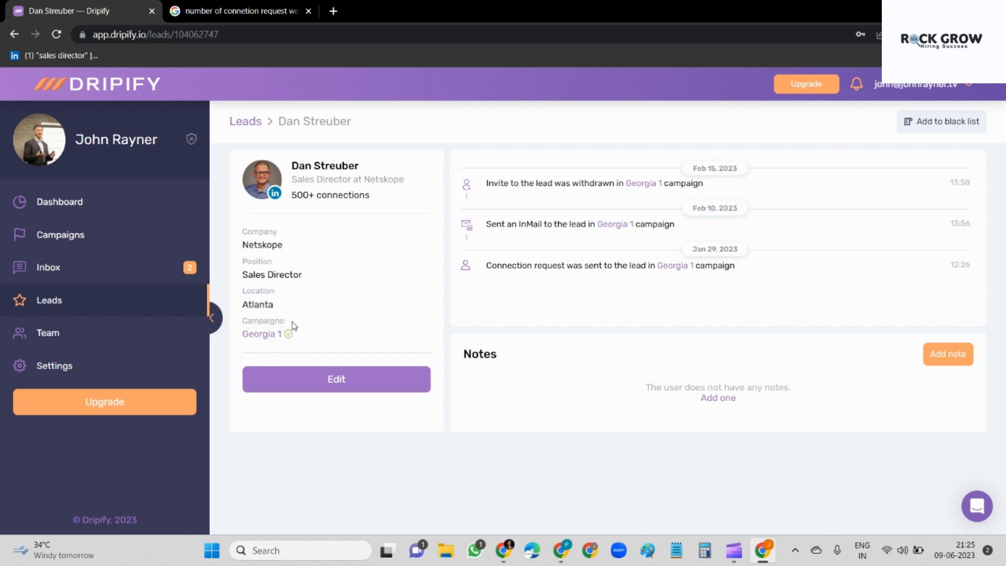
left_click(242, 124)
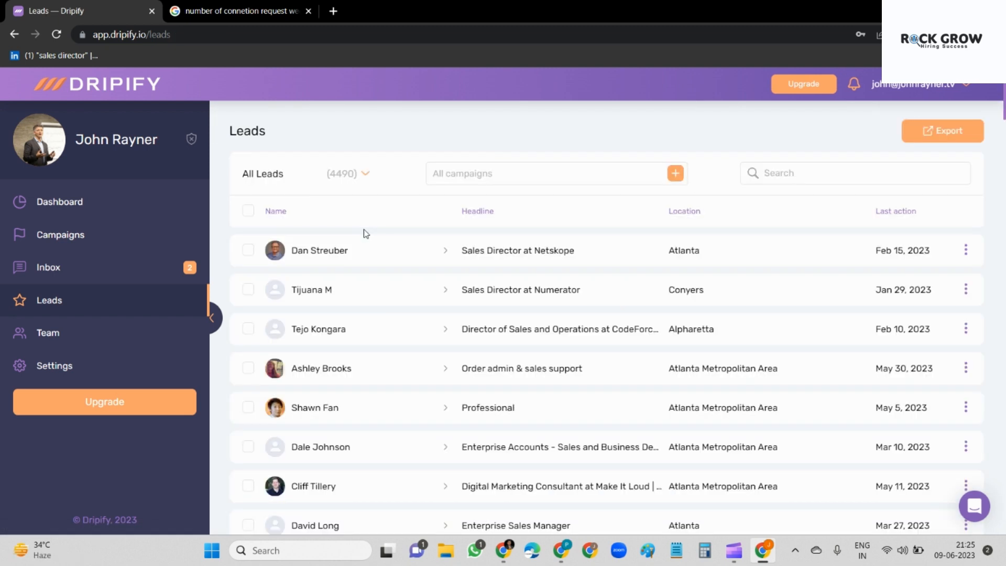
left_click(321, 331)
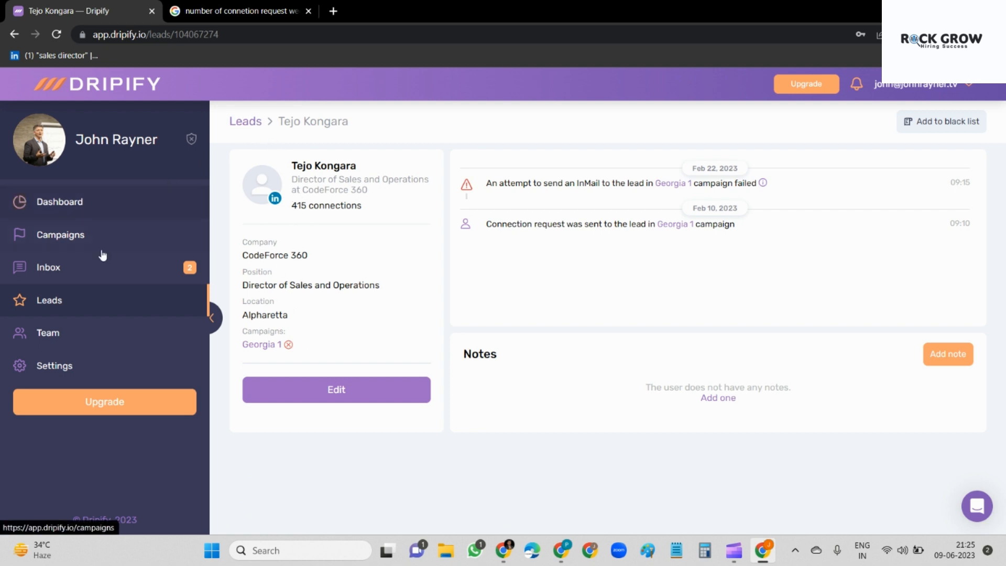
- Return to the Inbox and view the second and fifth conversations with their lead contact details
left_click(91, 271)
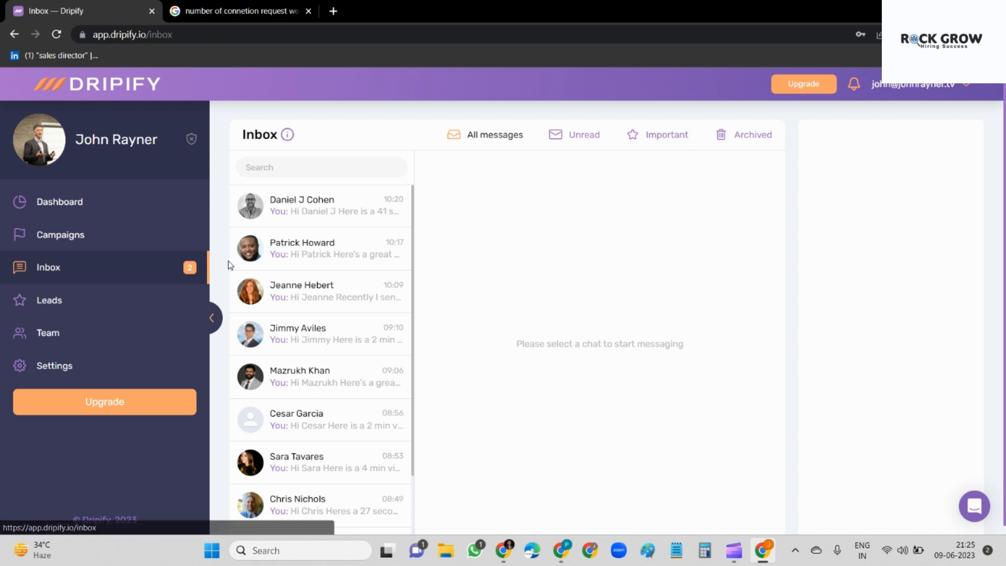
left_click_drag(302, 249, 309, 249)
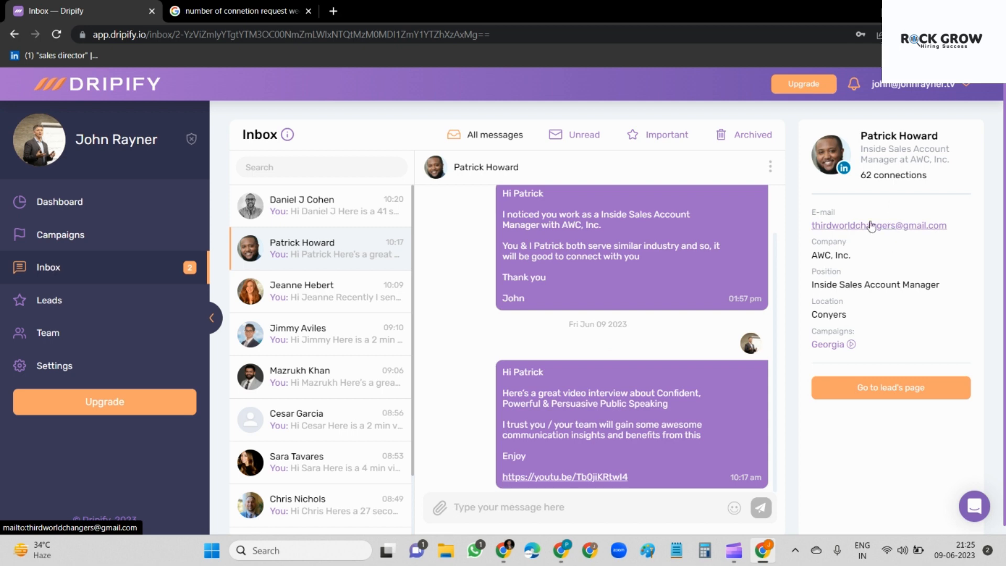
left_click(337, 389)
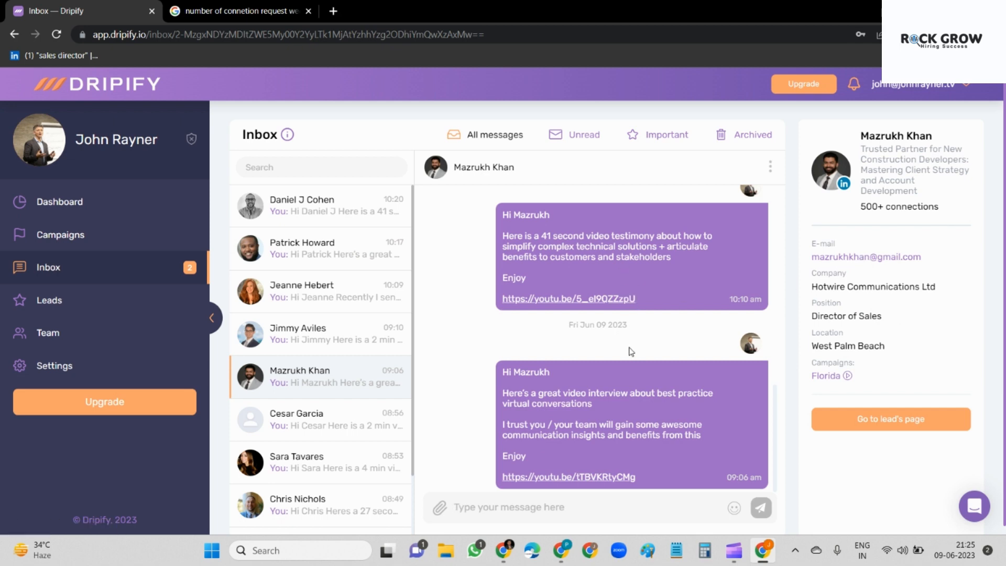
- View the Team page, then return to the Dashboard to review the account statistics and recent campaigns
left_click(105, 334)
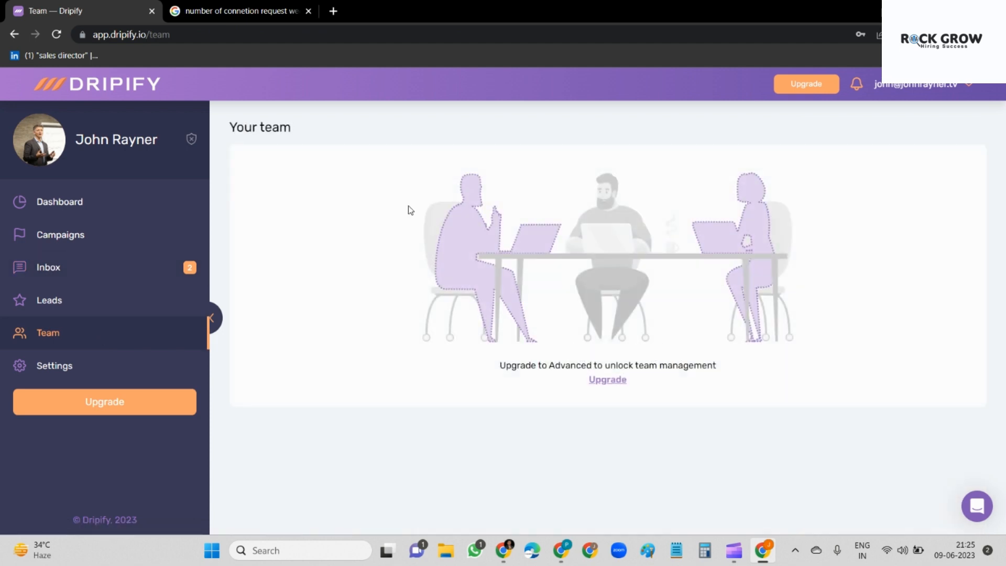
left_click(73, 196)
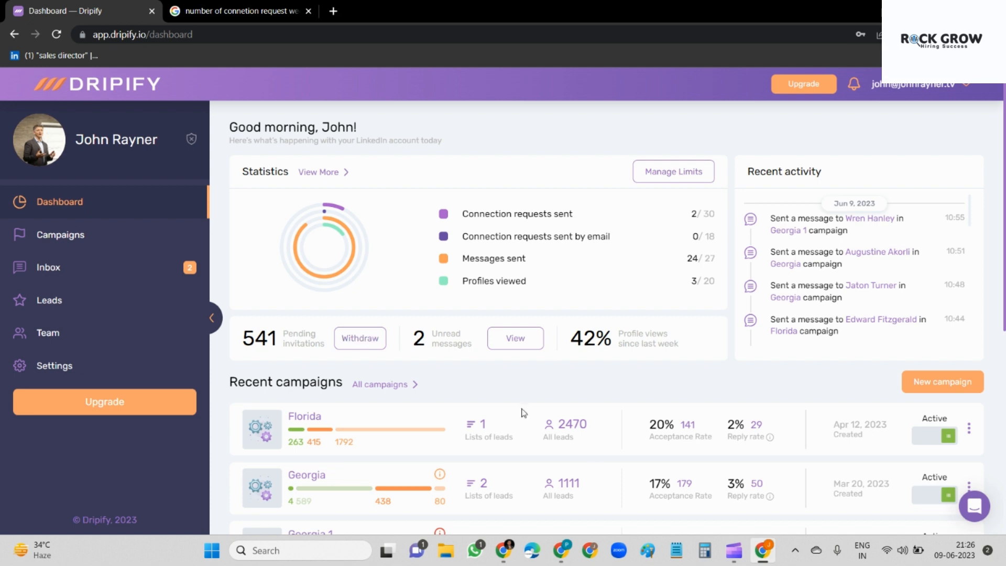
left_click(557, 563)
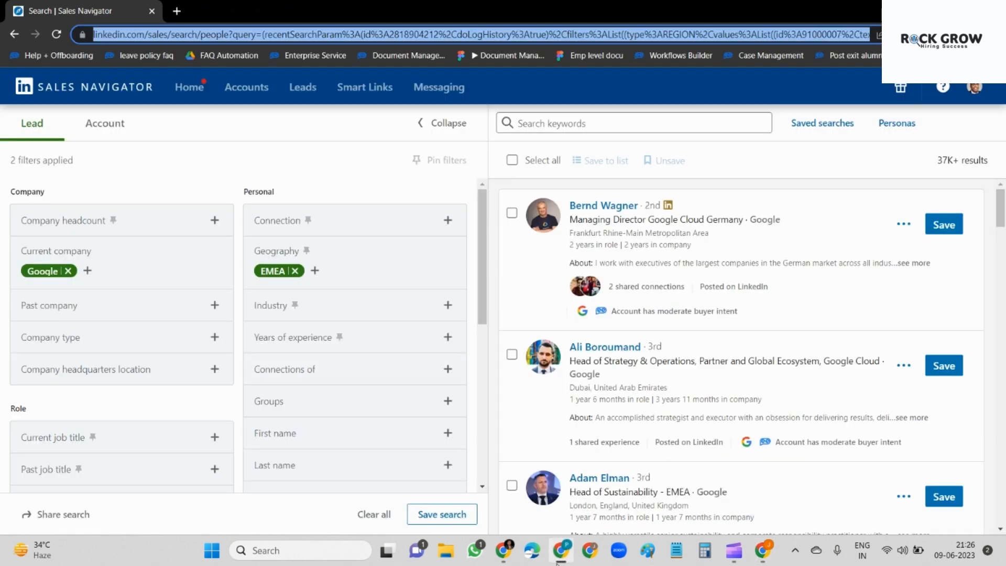
mouse_move(734, 551)
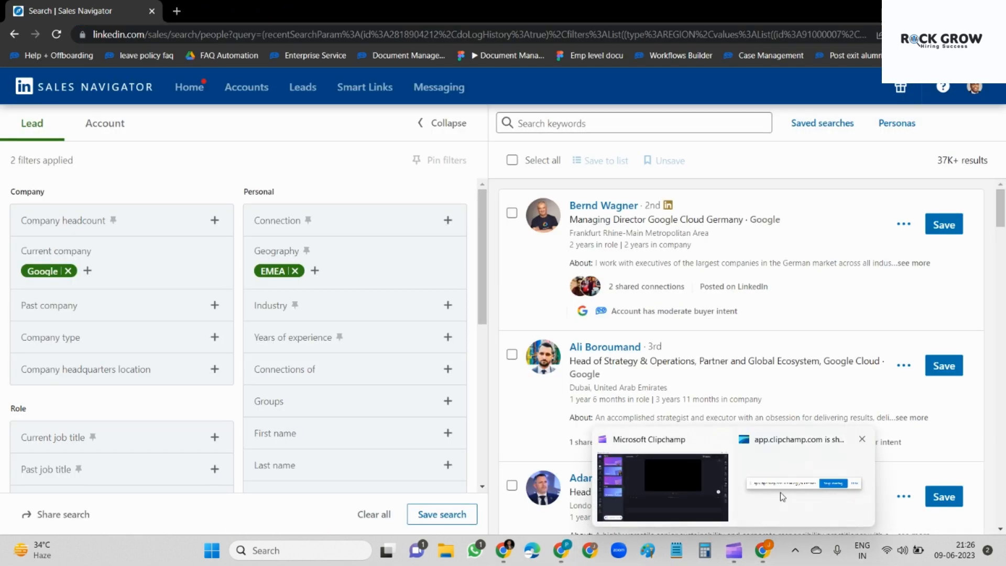
left_click(781, 492)
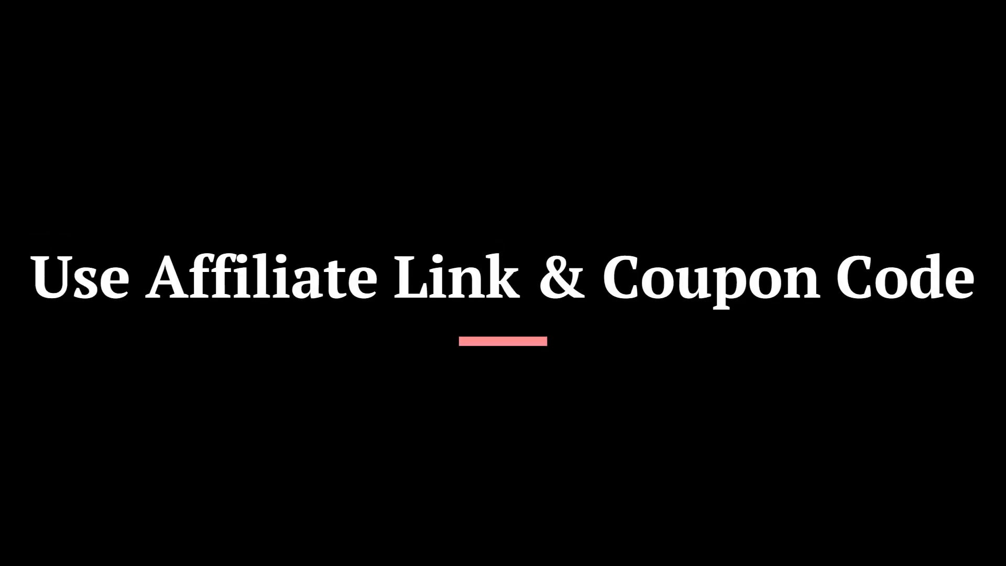